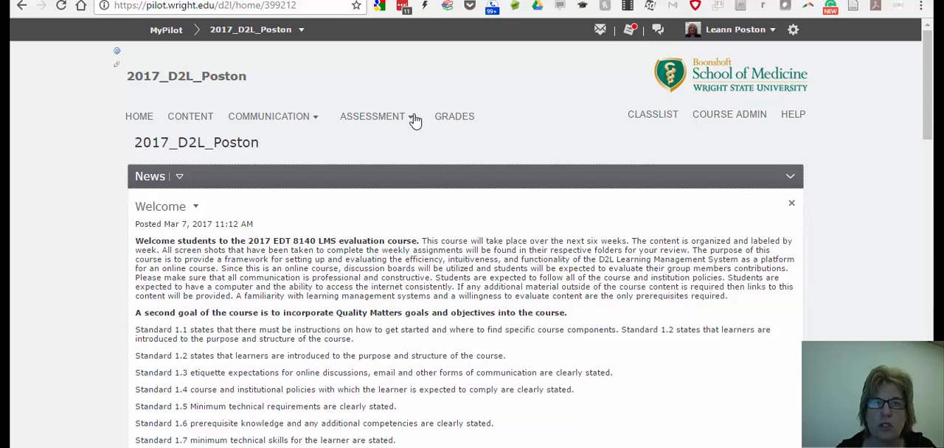
# Go to the course Dropbox and open the Week 2 Dropbox folder for editing.
pyautogui.click(413, 119)
pyautogui.click(375, 145)
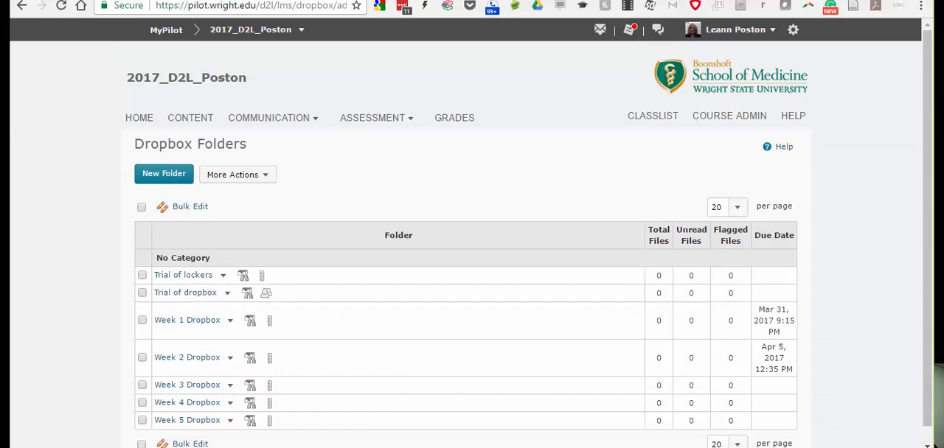
pyautogui.scroll(-1, 932, 124)
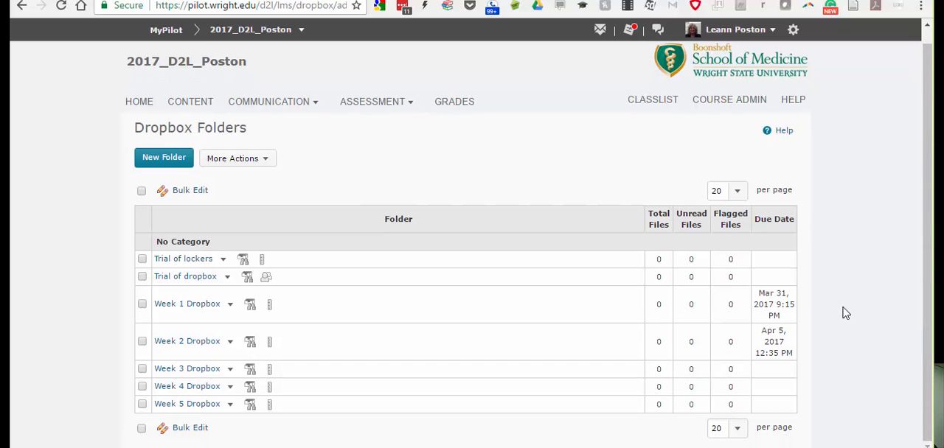
pyautogui.click(233, 343)
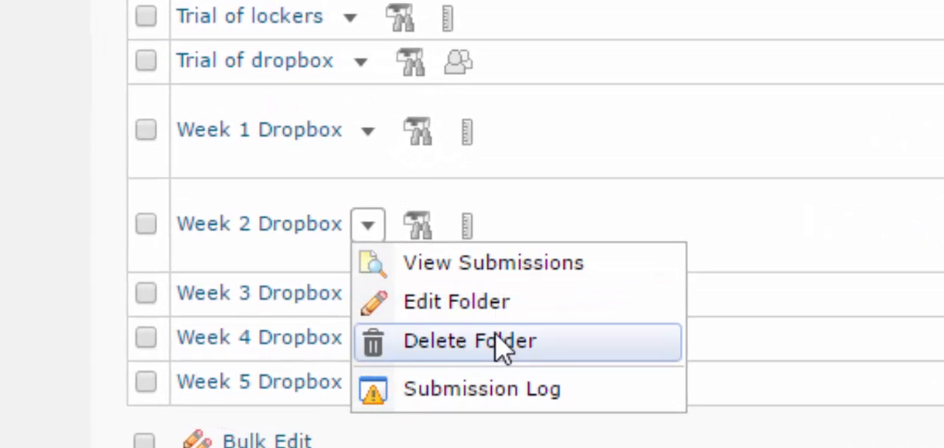
pyautogui.click(497, 303)
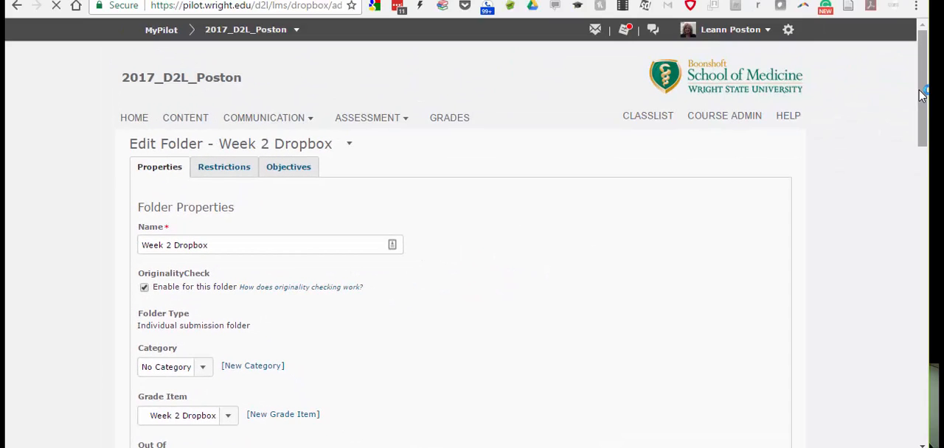
# Open the folder's restrictions and start adding users to its special access.
pyautogui.moveTo(922, 95); pyautogui.dragTo(922, 122)
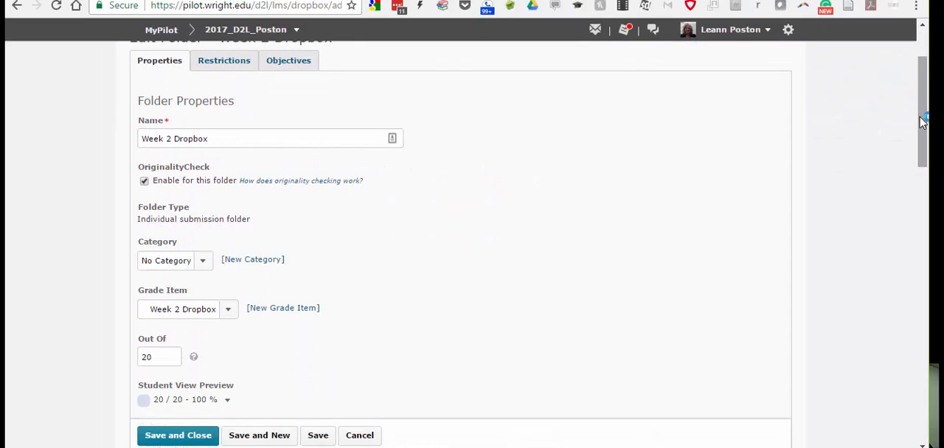
pyautogui.scroll(-4, 921, 122)
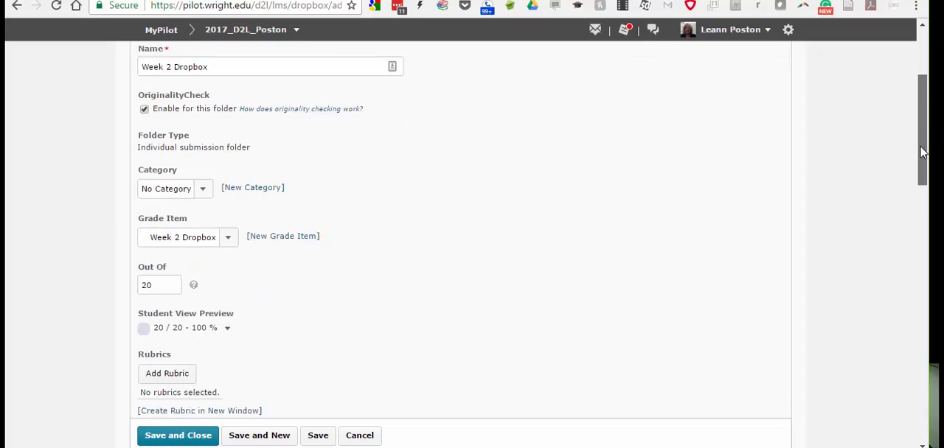
pyautogui.scroll(1, 925, 116)
pyautogui.scroll(6, 925, 116)
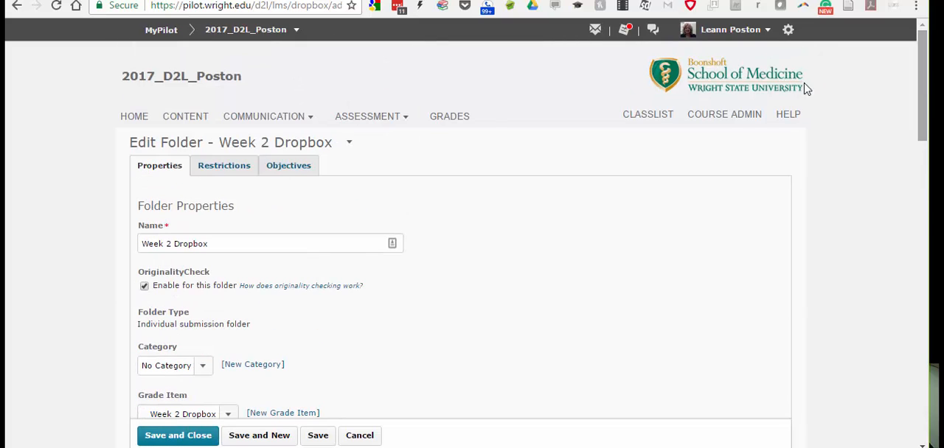
pyautogui.click(233, 168)
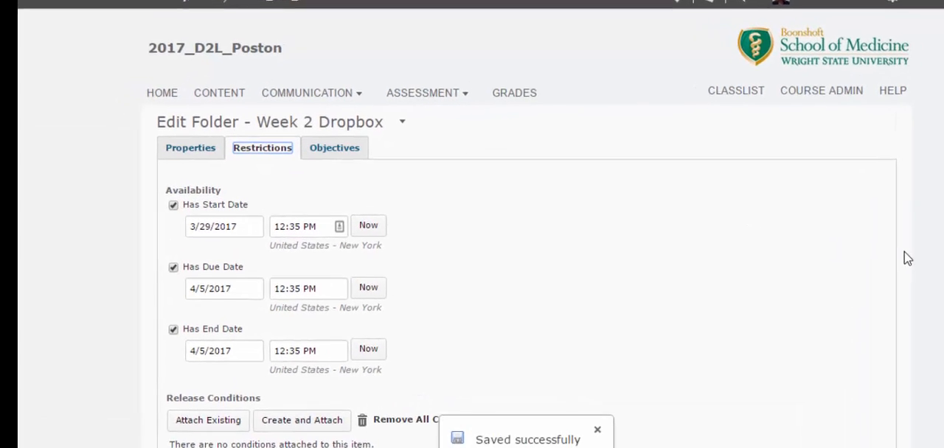
pyautogui.scroll(-3, 472, 258)
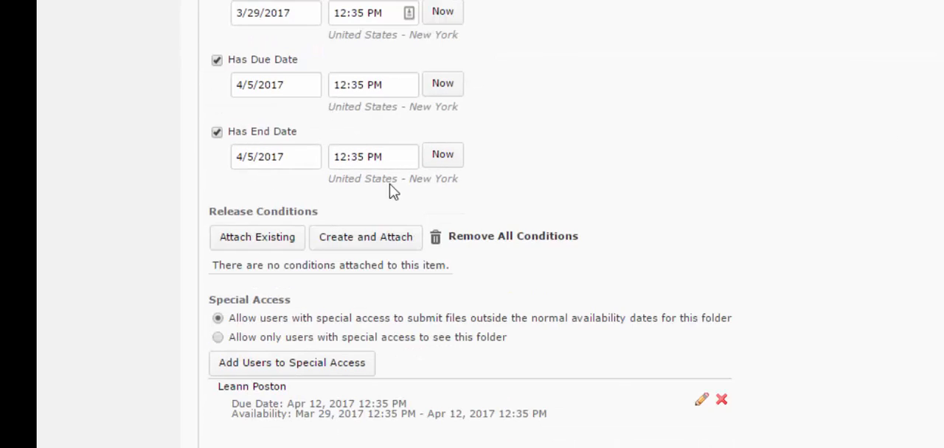
pyautogui.click(308, 372)
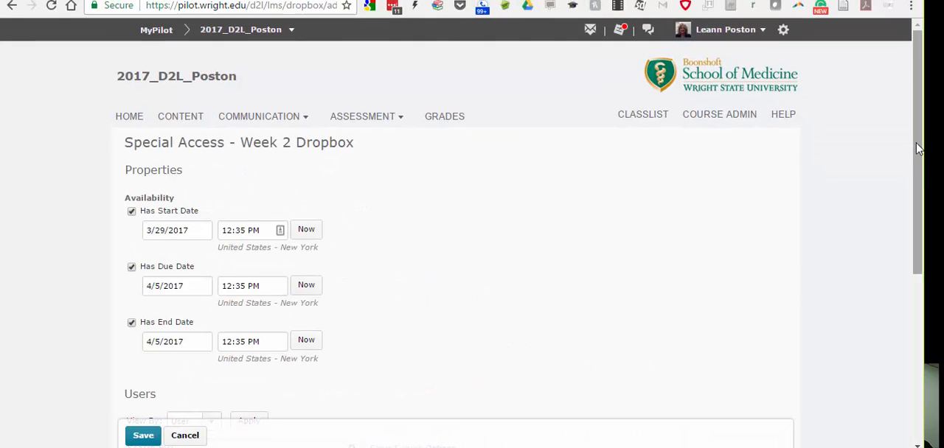
# Select the instructor's user account and save special access with the folder's default dates.
pyautogui.moveTo(919, 149); pyautogui.dragTo(918, 317)
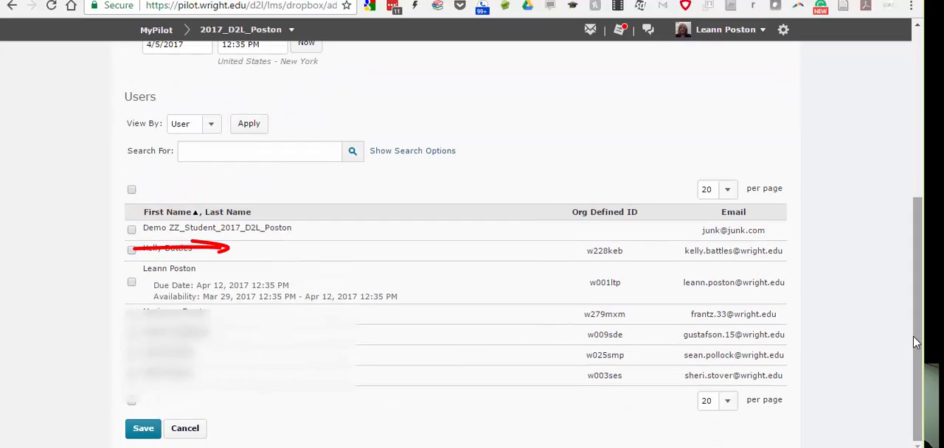
pyautogui.click(131, 283)
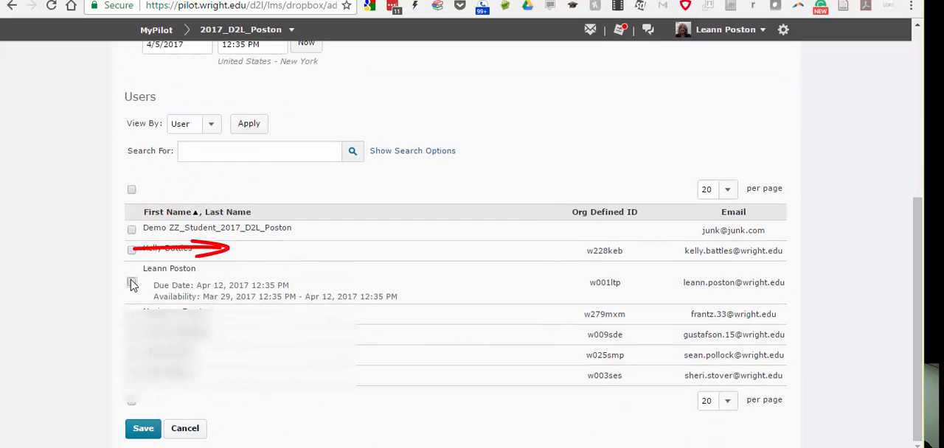
pyautogui.click(140, 430)
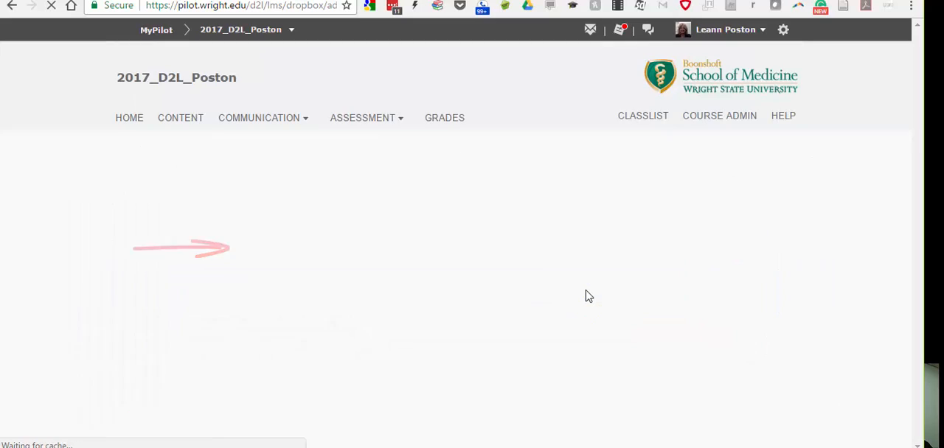
# Edit the instructor's special access, setting both the due date and end date to 4/12/2017, and save.
pyautogui.moveTo(917, 189); pyautogui.dragTo(914, 380)
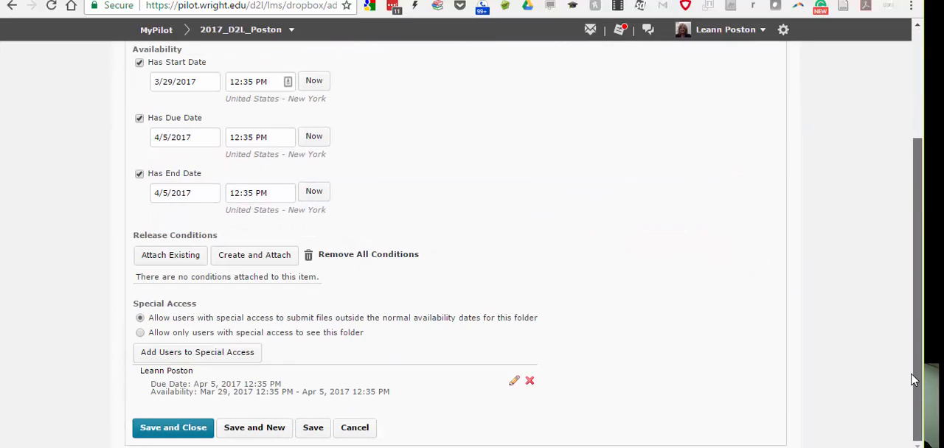
pyautogui.click(512, 381)
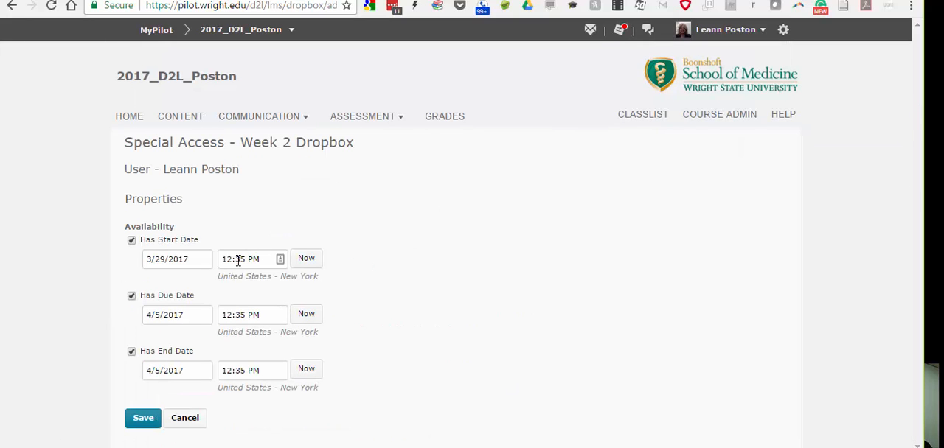
pyautogui.click(174, 317)
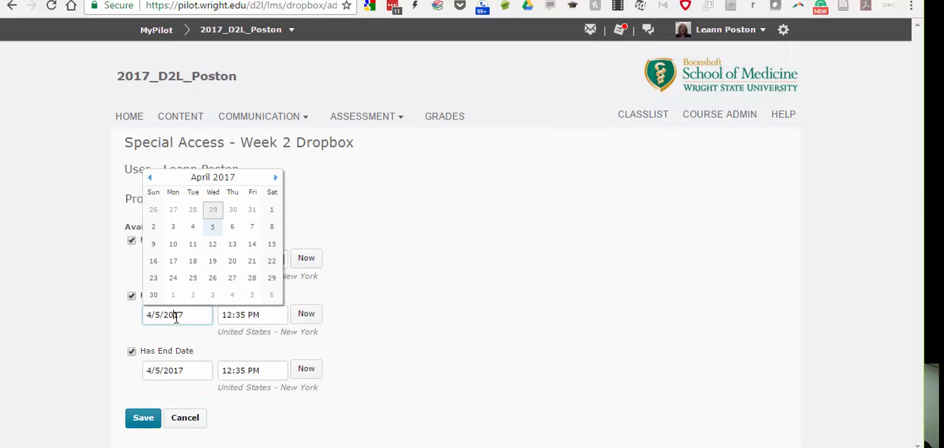
pyautogui.click(213, 246)
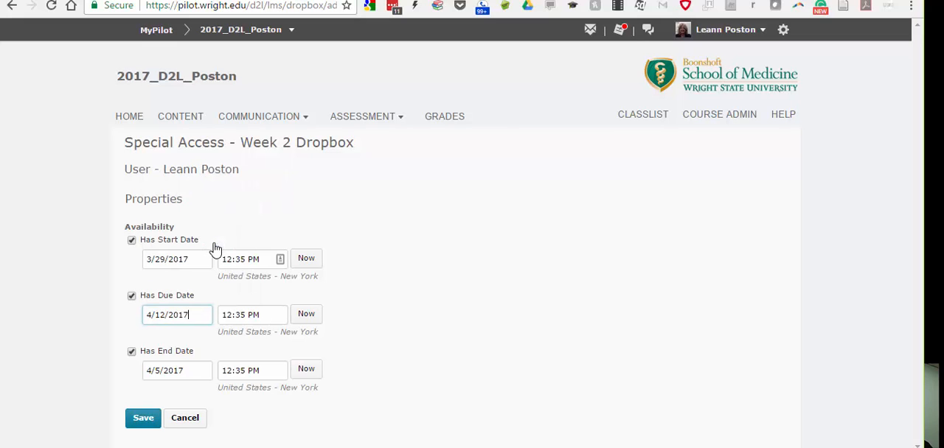
pyautogui.click(189, 376)
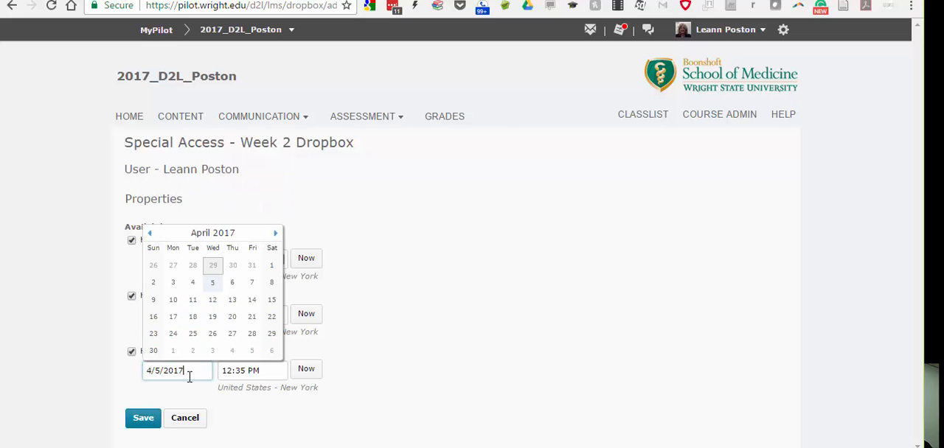
pyautogui.click(212, 300)
pyautogui.click(143, 417)
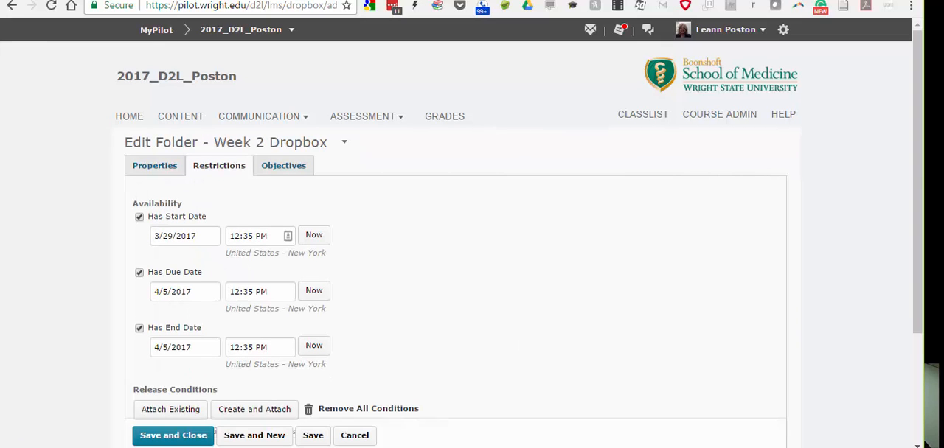
pyautogui.moveTo(918, 165); pyautogui.dragTo(915, 333)
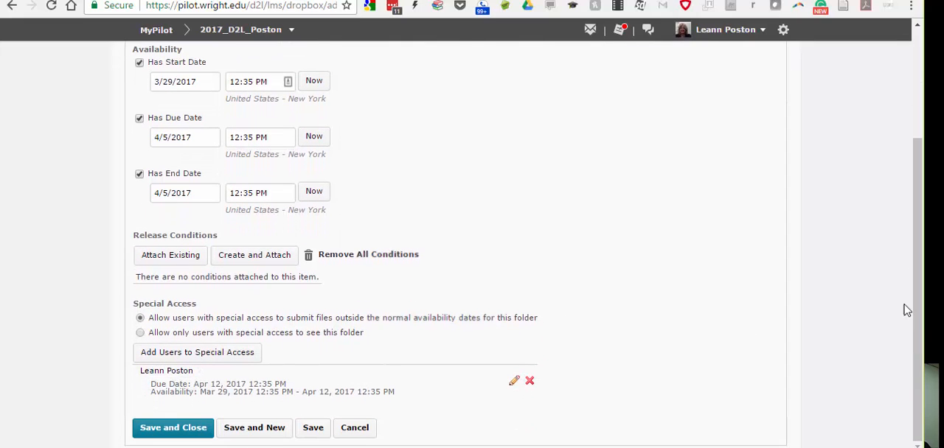
pyautogui.moveTo(916, 309); pyautogui.dragTo(875, 123)
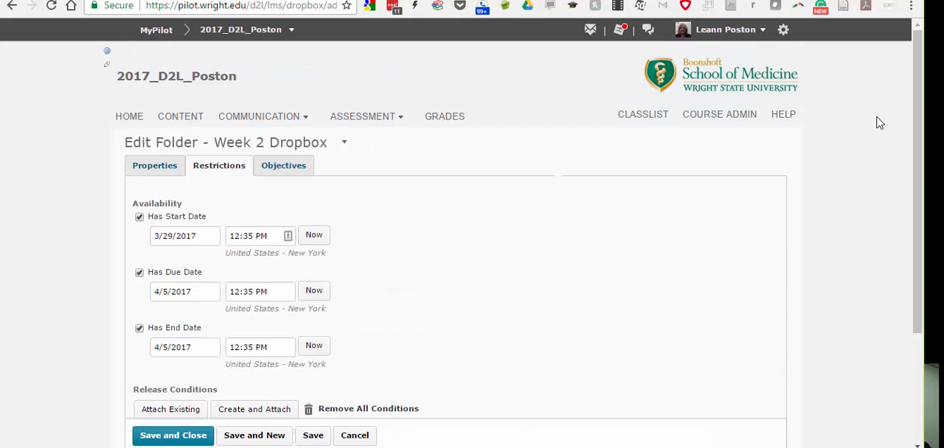
# Go to Quizzes & Exams and open Week 1 Quiz for editing.
pyautogui.click(397, 119)
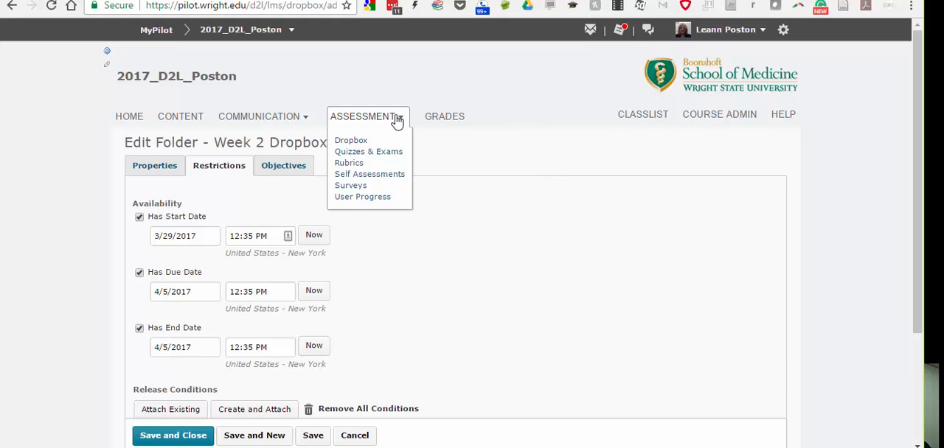
pyautogui.click(390, 152)
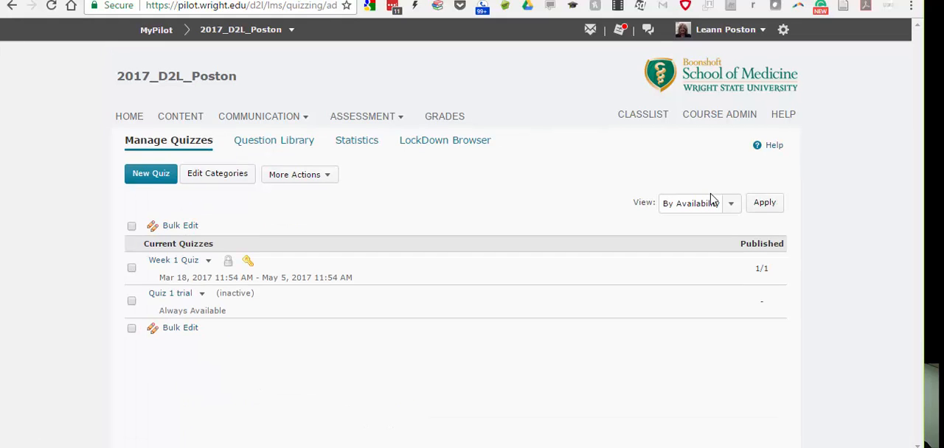
pyautogui.click(209, 263)
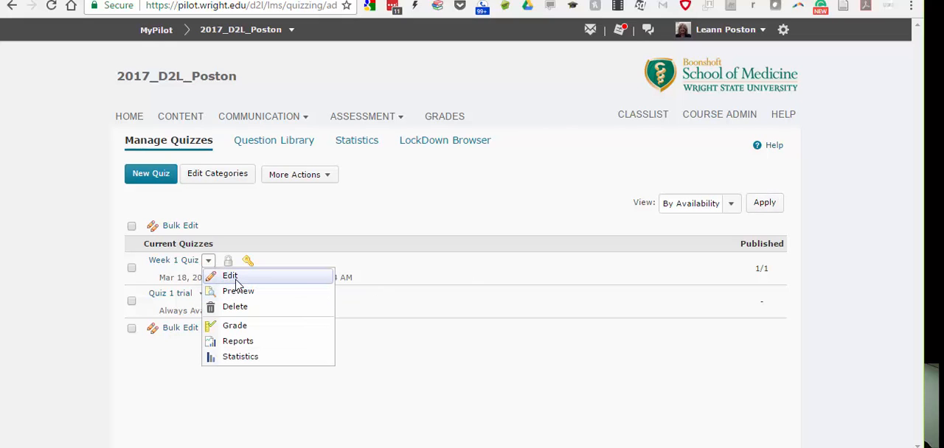
pyautogui.click(236, 283)
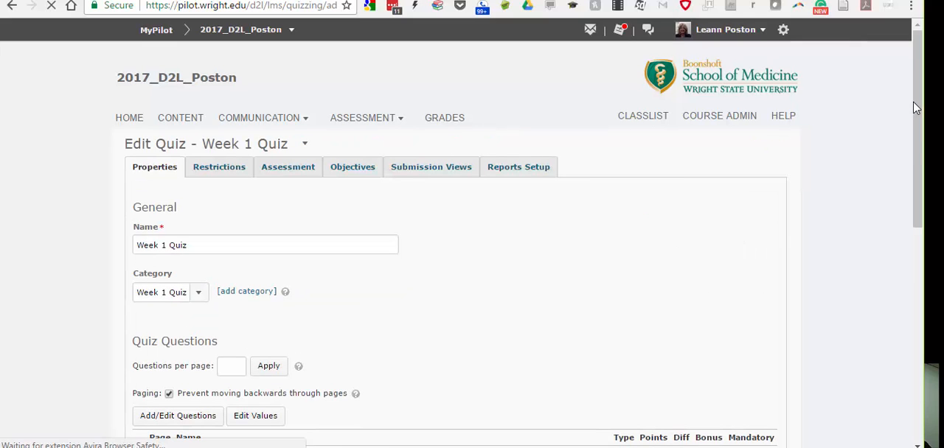
# Open the quiz's restrictions and add the instructor's account to its special access with the default dates.
pyautogui.moveTo(917, 107); pyautogui.dragTo(915, 180)
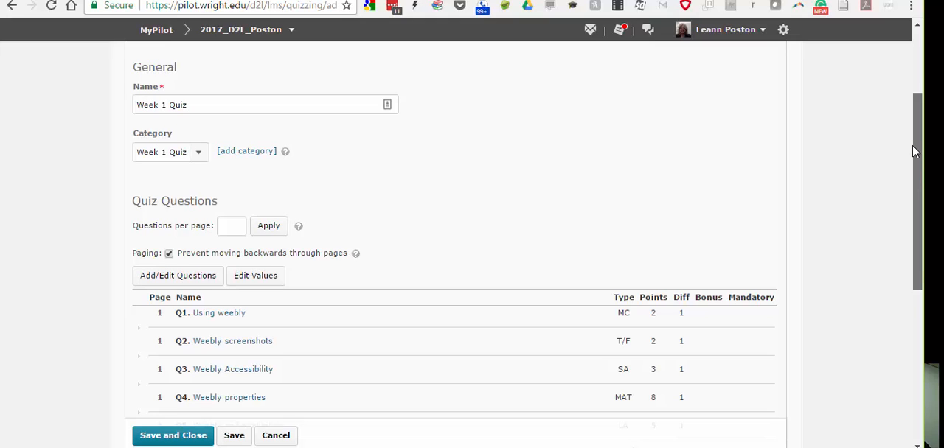
pyautogui.scroll(1, 914, 151)
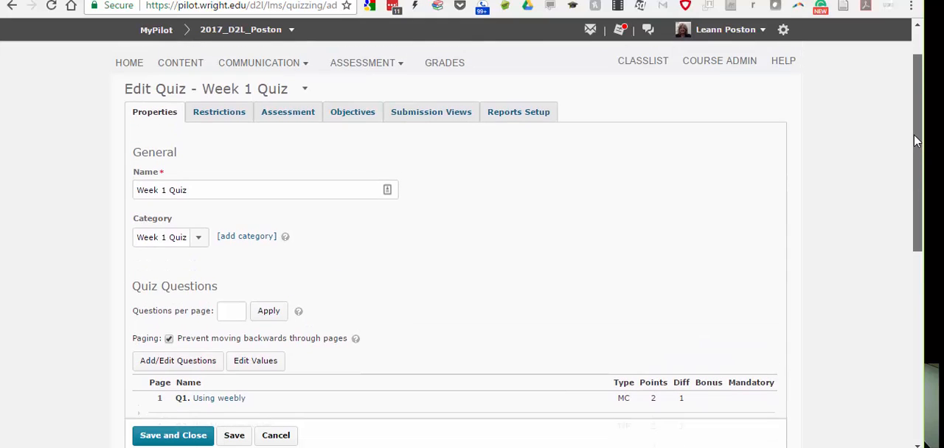
pyautogui.moveTo(917, 143); pyautogui.dragTo(919, 122)
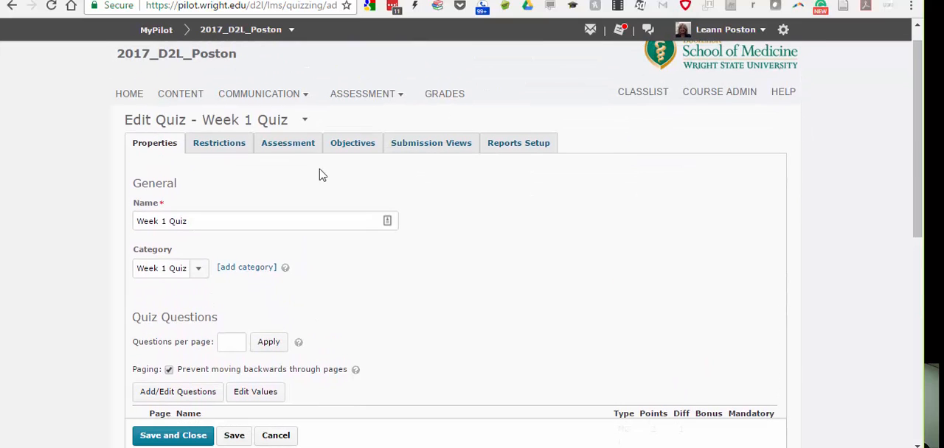
pyautogui.click(216, 150)
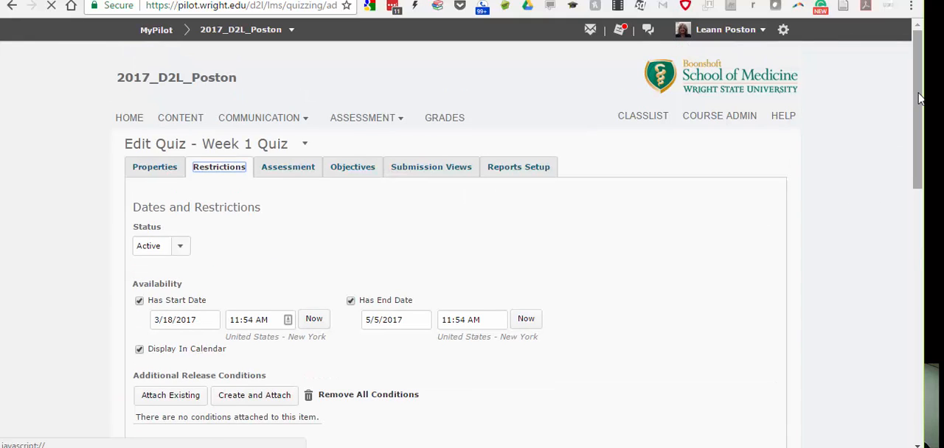
pyautogui.moveTo(919, 98); pyautogui.dragTo(919, 162)
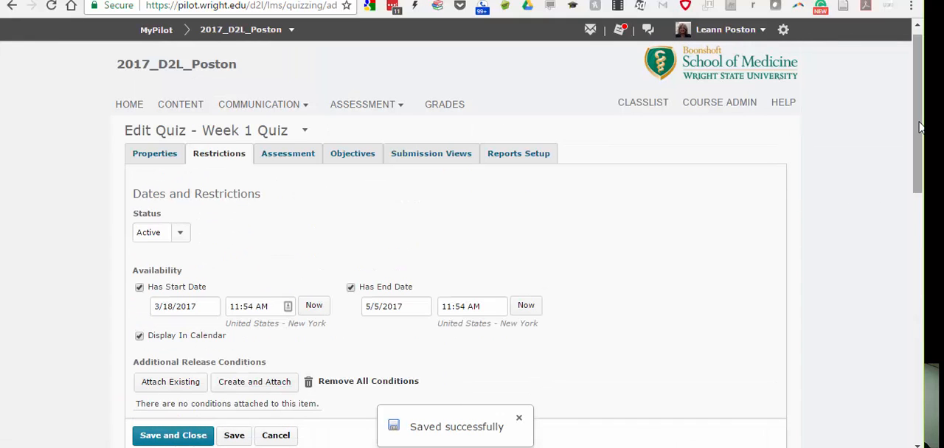
pyautogui.moveTo(919, 127); pyautogui.dragTo(919, 185)
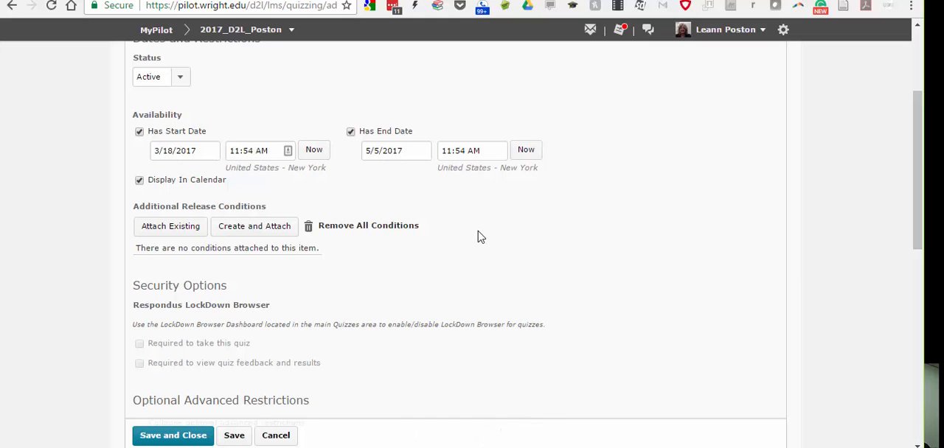
pyautogui.moveTo(919, 167); pyautogui.dragTo(920, 304)
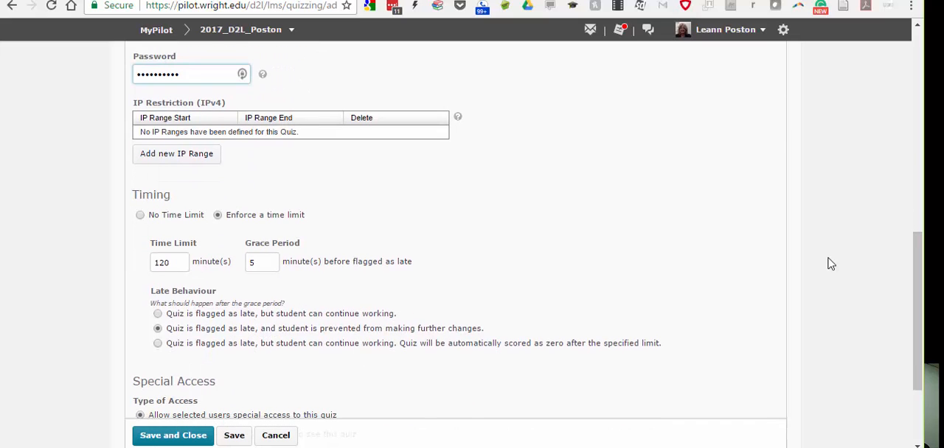
pyautogui.moveTo(921, 263); pyautogui.dragTo(918, 312)
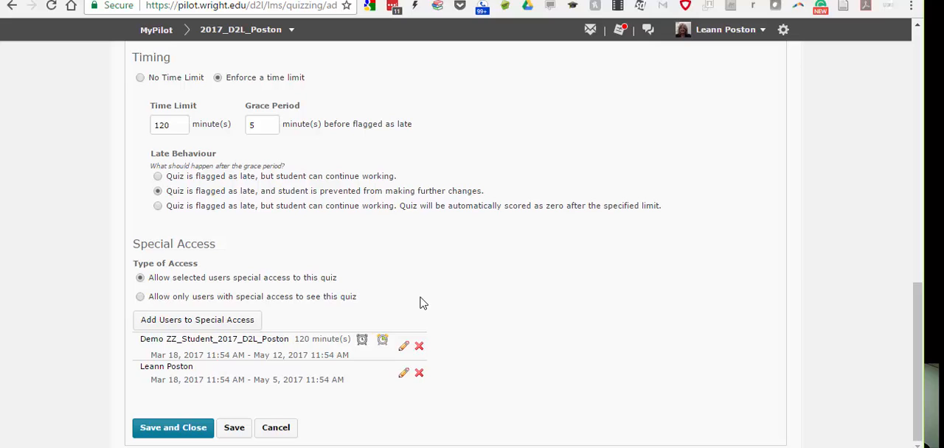
pyautogui.click(189, 319)
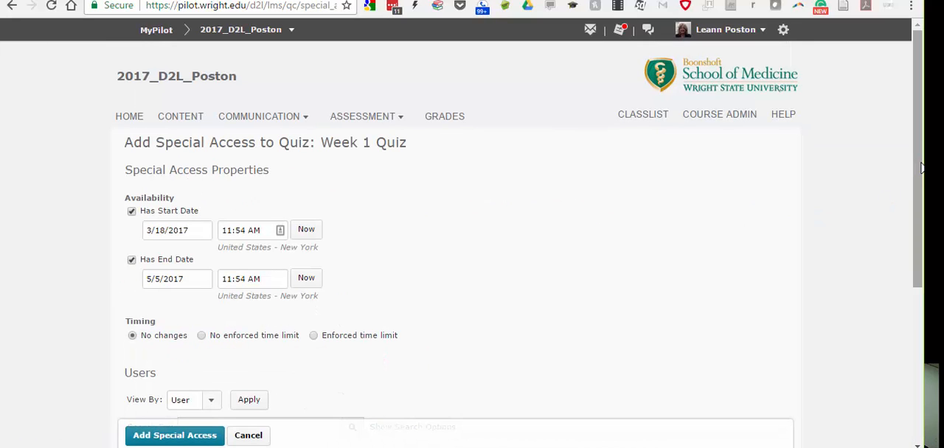
pyautogui.scroll(-3, 921, 168)
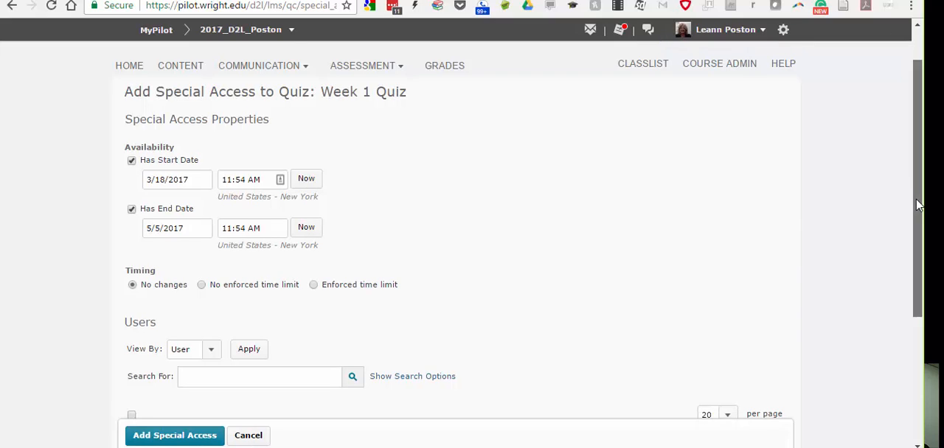
pyautogui.scroll(-1, 914, 363)
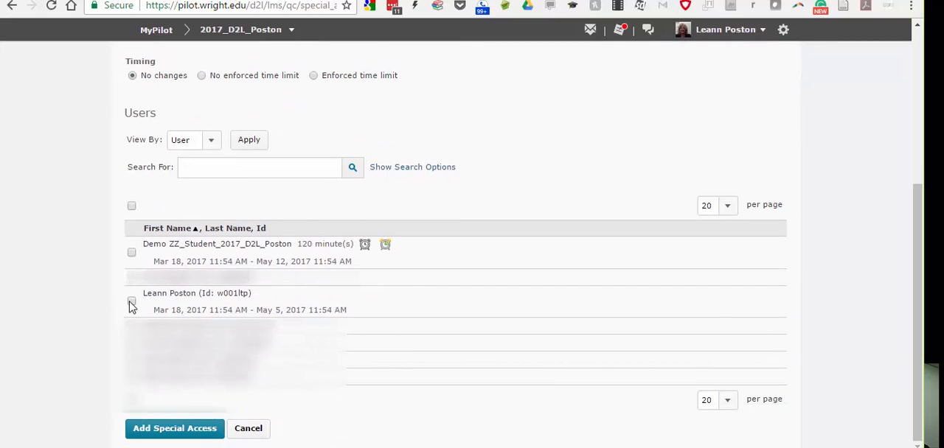
pyautogui.click(131, 301)
pyautogui.click(169, 431)
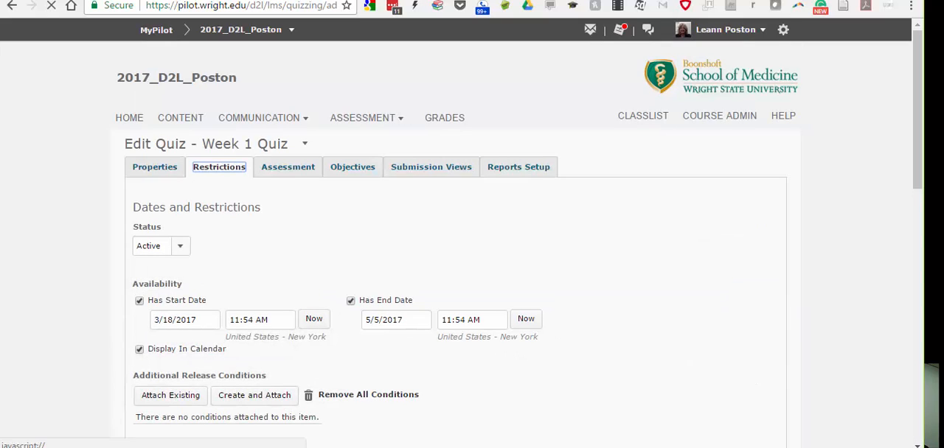
# Edit the instructor's quiz special access and set its end date to 5/12/2017.
pyautogui.moveTo(917, 231); pyautogui.dragTo(915, 343)
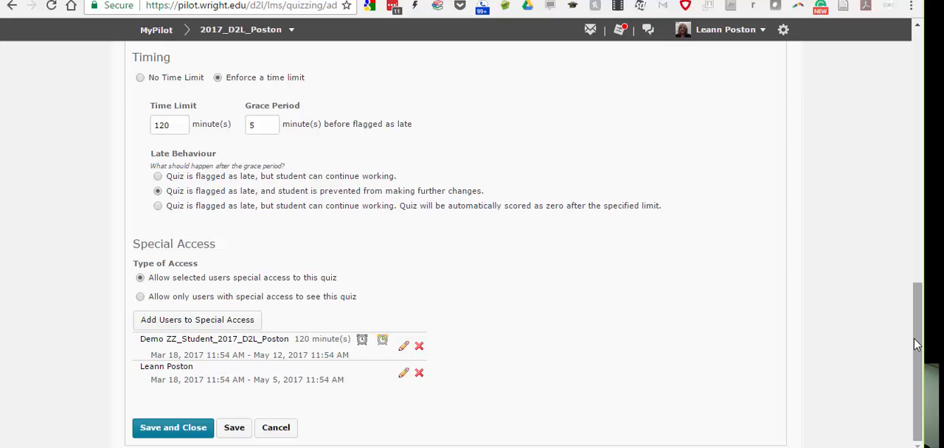
pyautogui.click(403, 373)
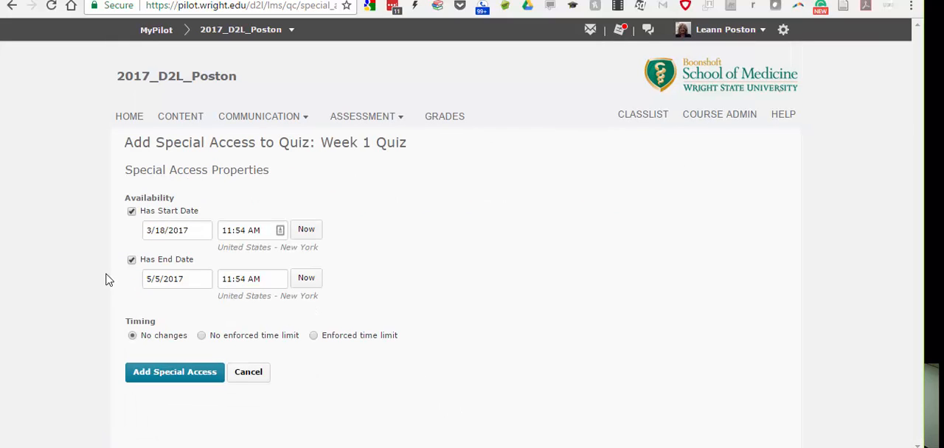
pyautogui.click(177, 288)
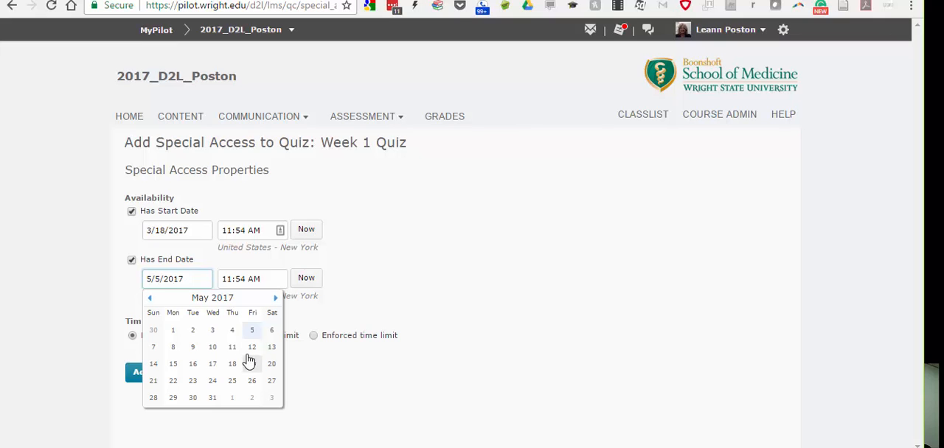
pyautogui.click(251, 350)
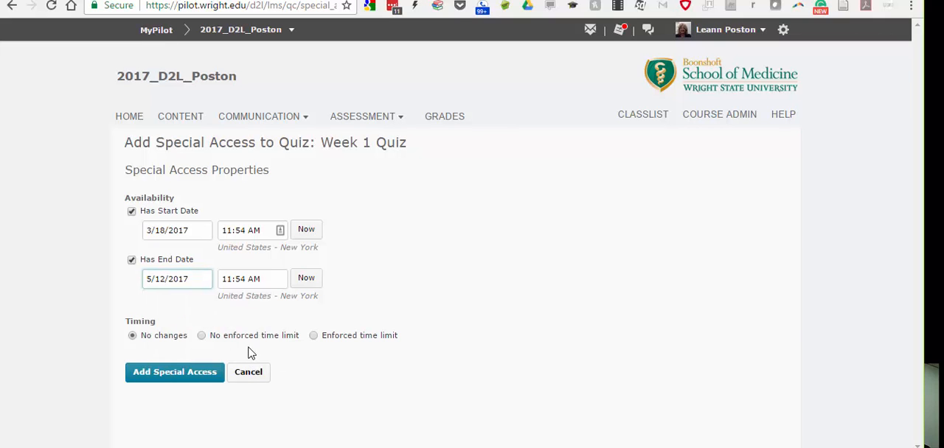
# Enforce a 180-minute time limit with an alternative grace period for the instructor, and save the special access.
pyautogui.click(315, 336)
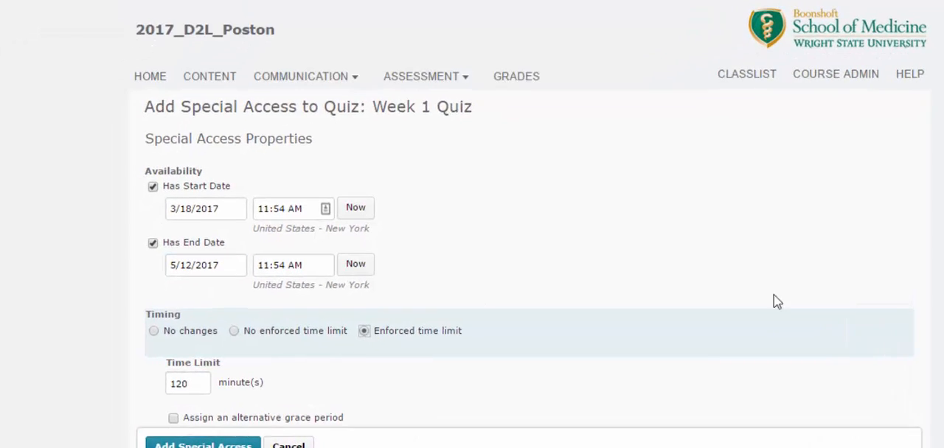
pyautogui.scroll(-3, 565, 243)
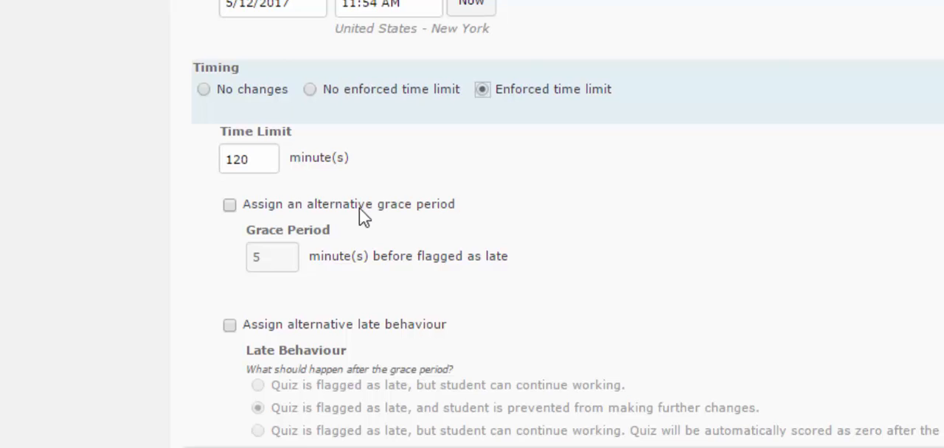
pyautogui.click(263, 162)
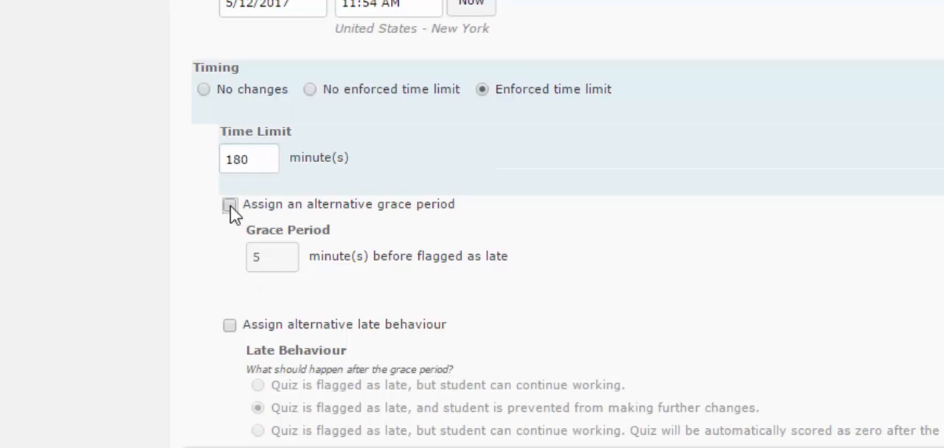
pyautogui.click(230, 206)
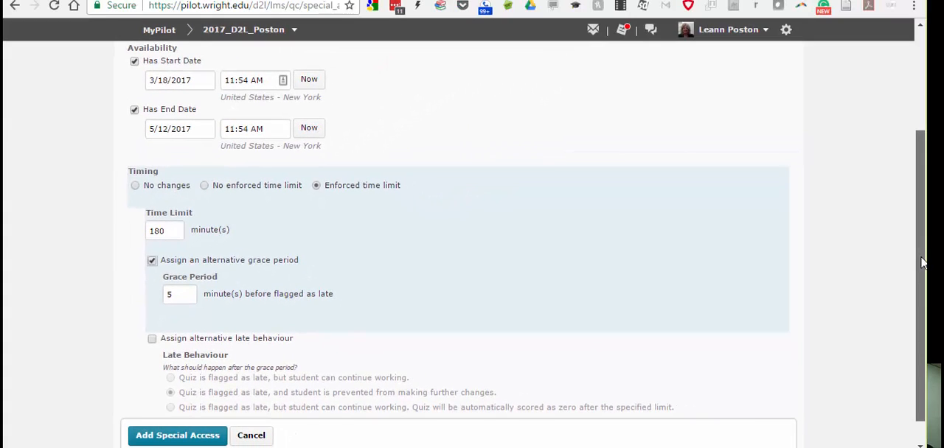
pyautogui.scroll(-1, 922, 262)
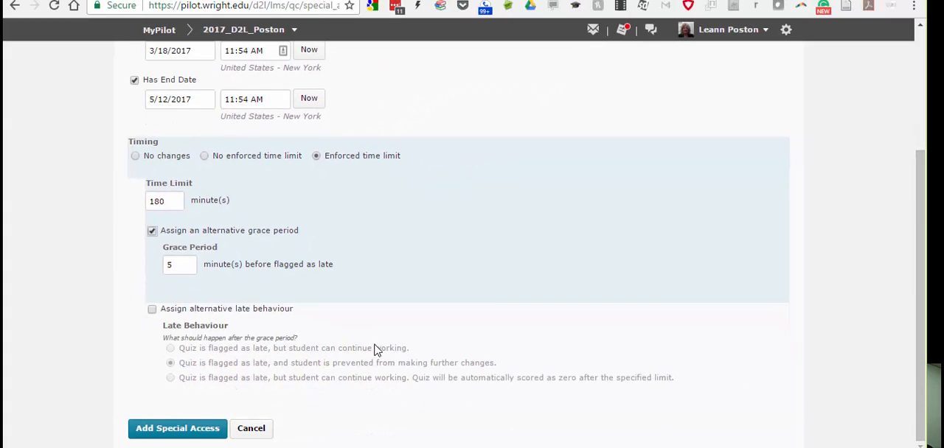
pyautogui.click(178, 434)
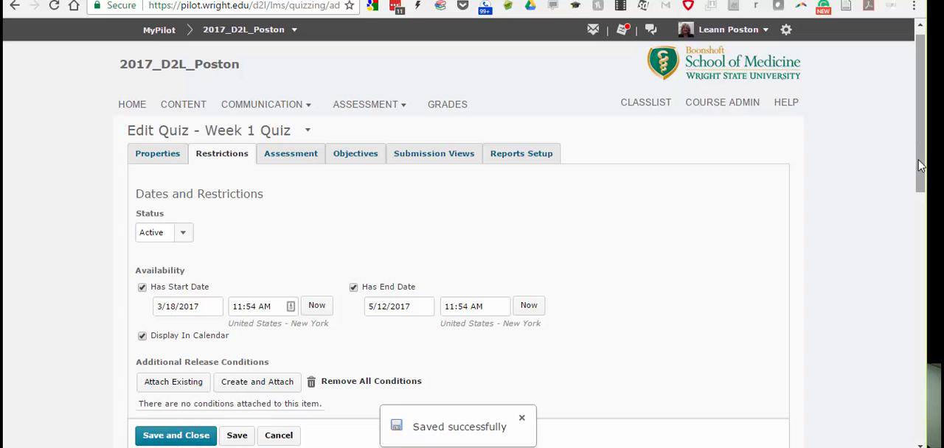
# Open a new browser tab and go to youtube.com.
pyautogui.moveTo(921, 166)
pyautogui.mouseDown()
pyautogui.moveTo(920, 413)
pyautogui.moveTo(921, 160)
pyautogui.mouseUp()
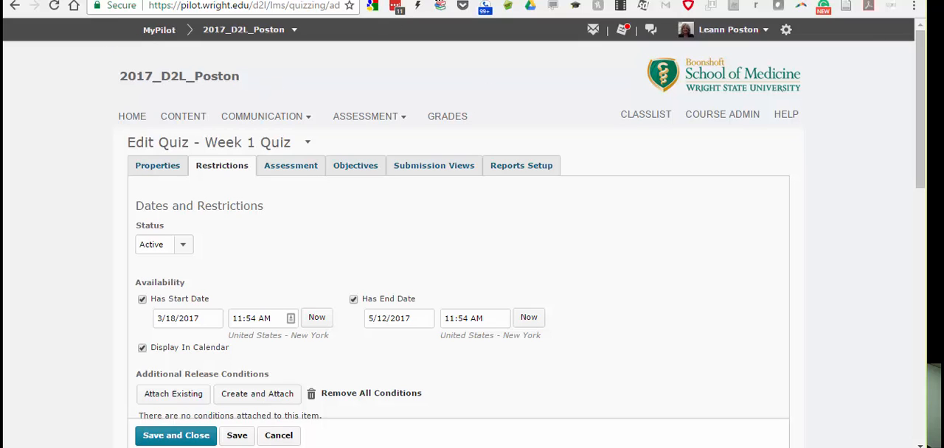
pyautogui.hotkey('ctrl', 't')
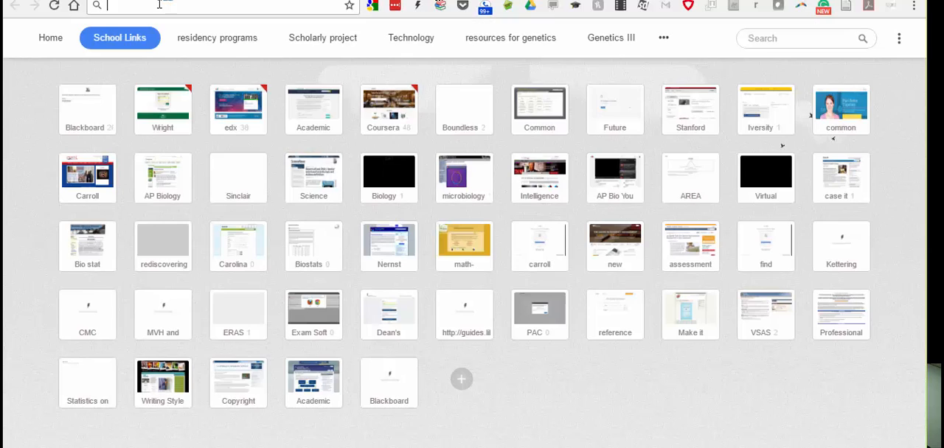
pyautogui.write('yu')
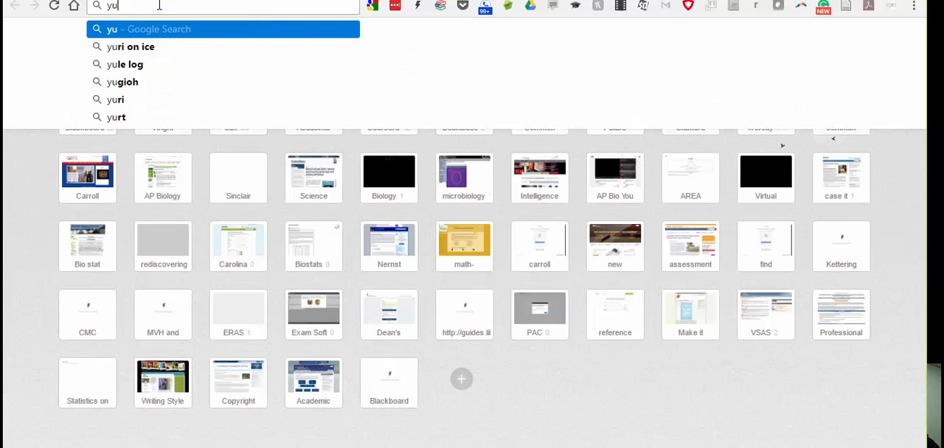
pyautogui.press('BackSpace')
pyautogui.write('outube.com')
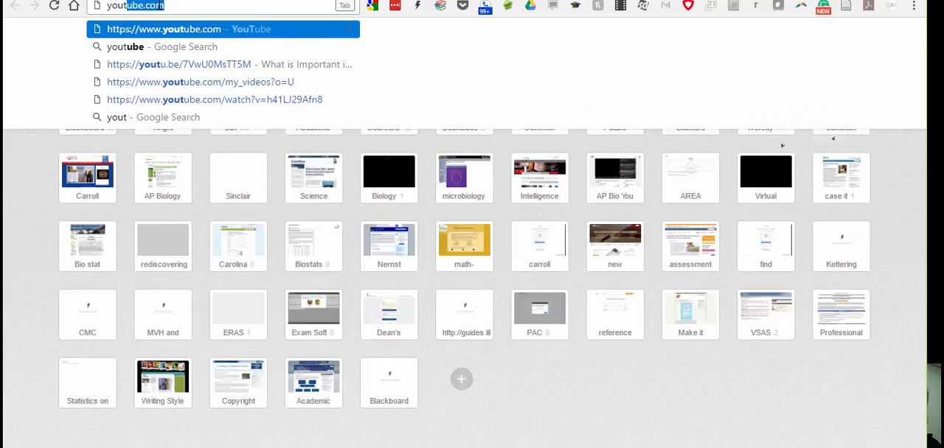
pyautogui.press('Return')
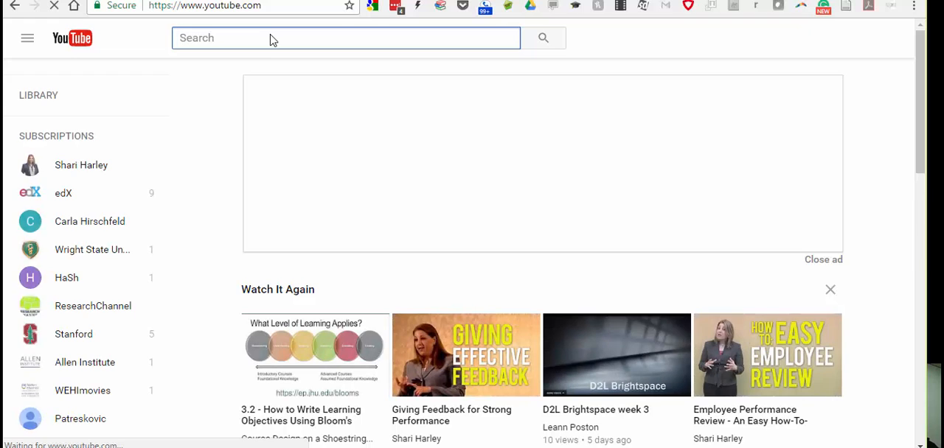
# Search YouTube for "d2l brightspace tutorial", allowing the site's notification request along the way.
pyautogui.write('D')
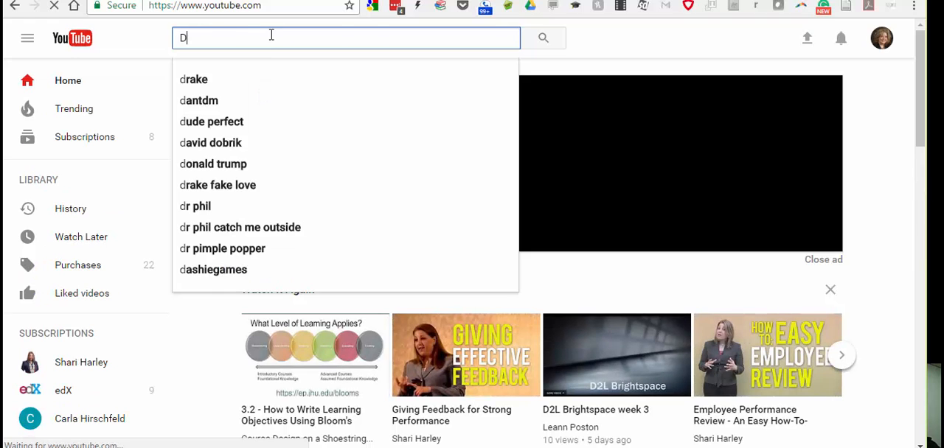
pyautogui.write('2L')
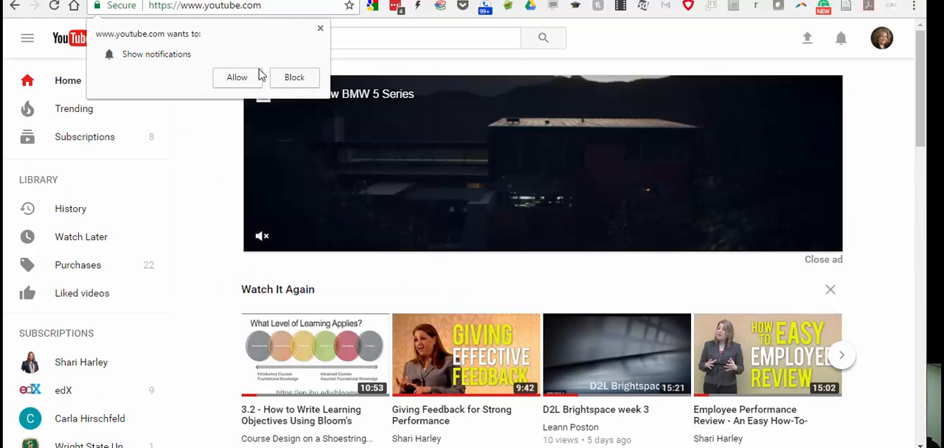
pyautogui.click(237, 78)
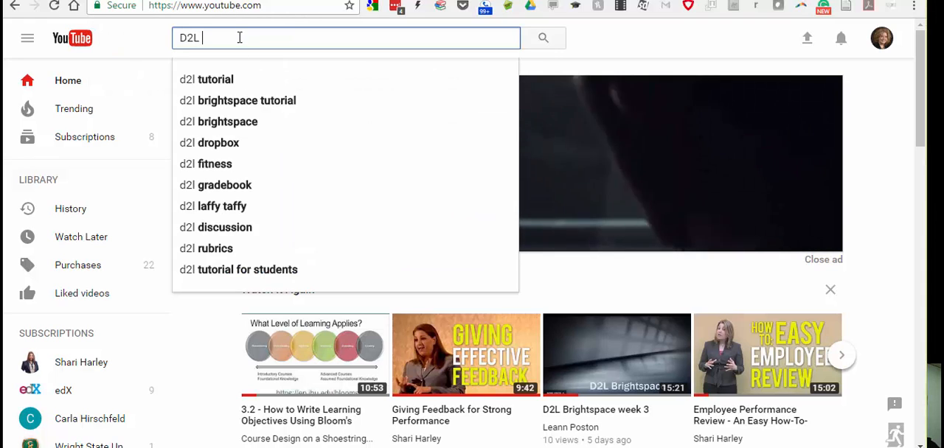
pyautogui.write('bright')
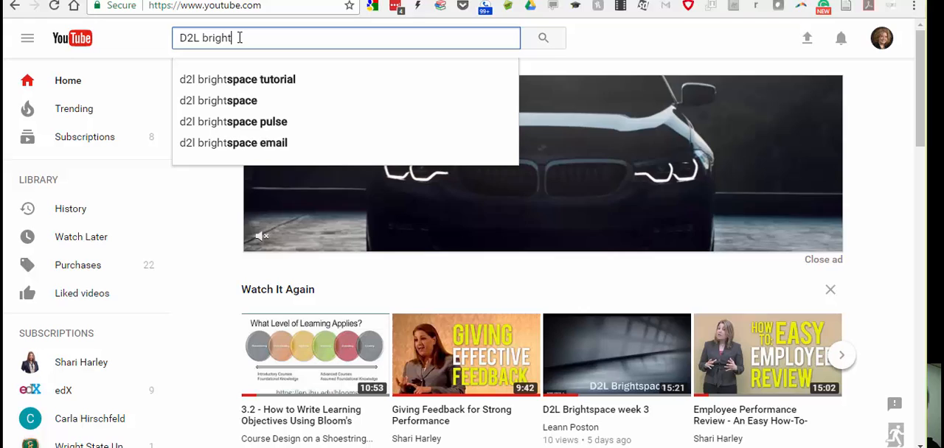
pyautogui.click(241, 82)
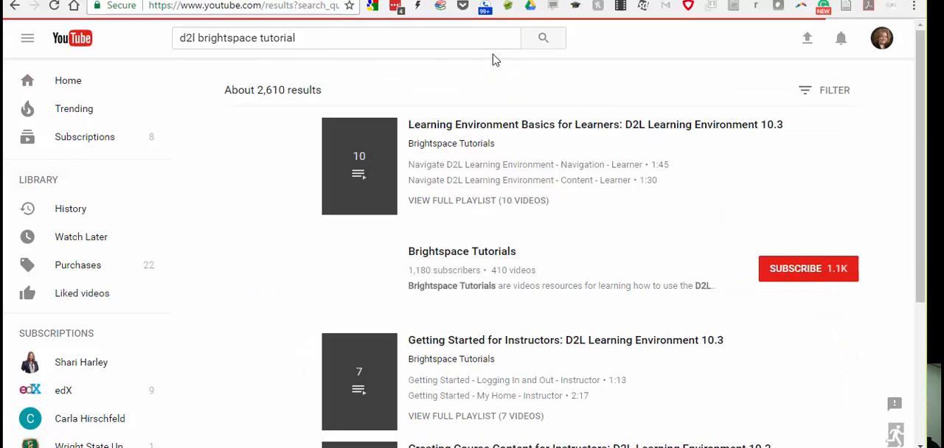
# Filter the search results to videos with Subtitles/CC and browse the list.
pyautogui.click(837, 104)
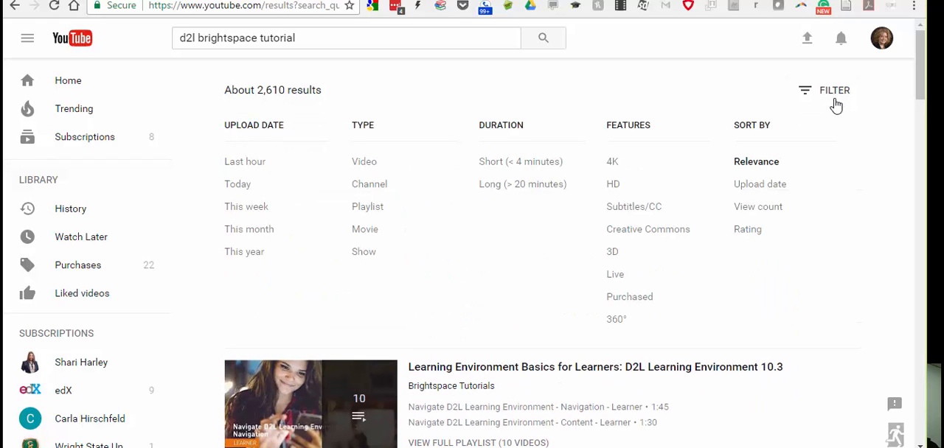
pyautogui.click(639, 207)
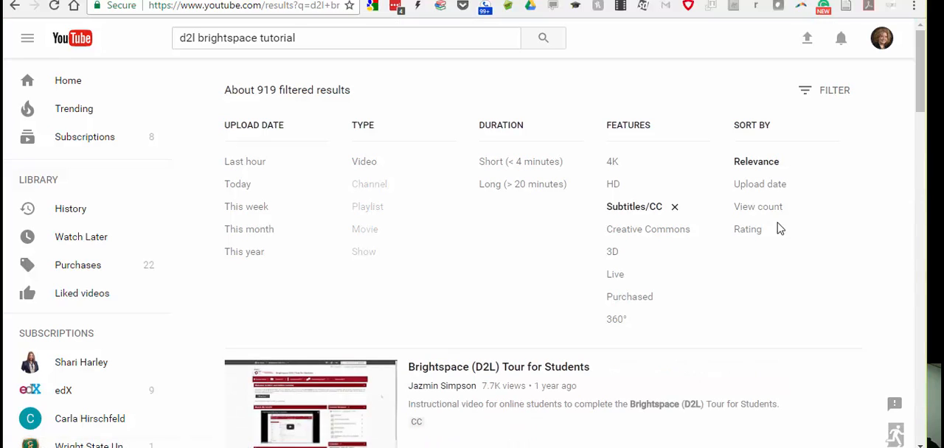
pyautogui.moveTo(921, 89); pyautogui.dragTo(922, 170)
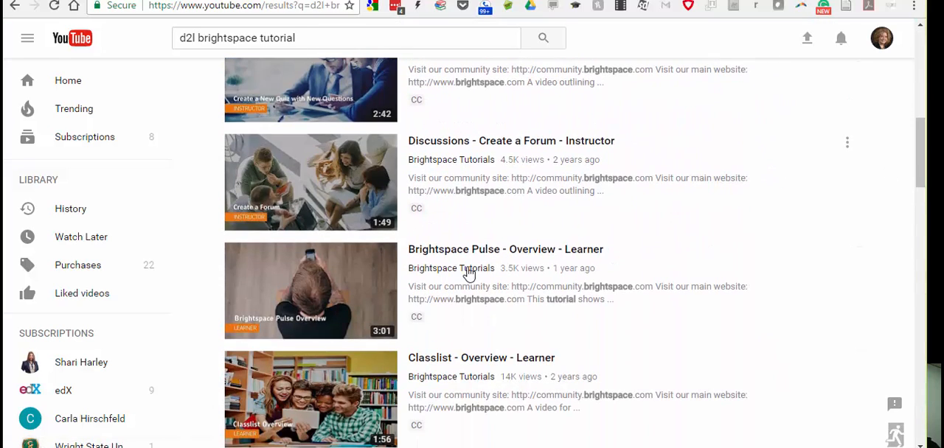
# Open the "Classlist - Overview - Learner" video, turn on its captions, and pause playback.
pyautogui.click(491, 359)
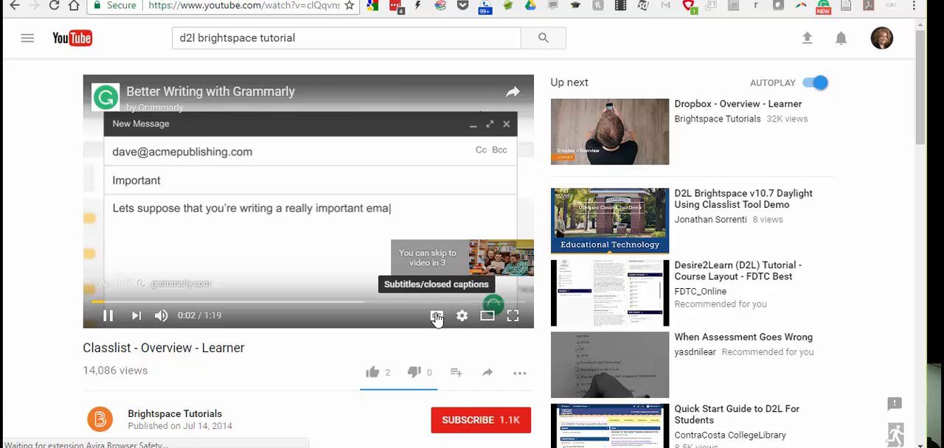
pyautogui.click(437, 317)
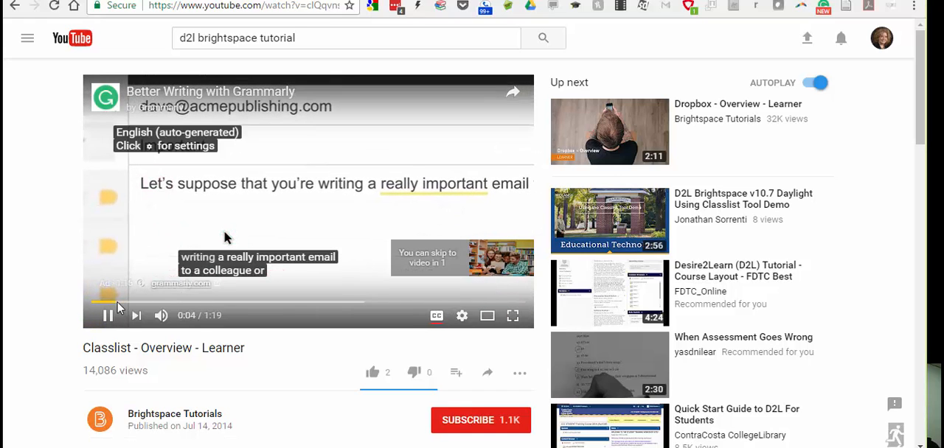
pyautogui.click(106, 316)
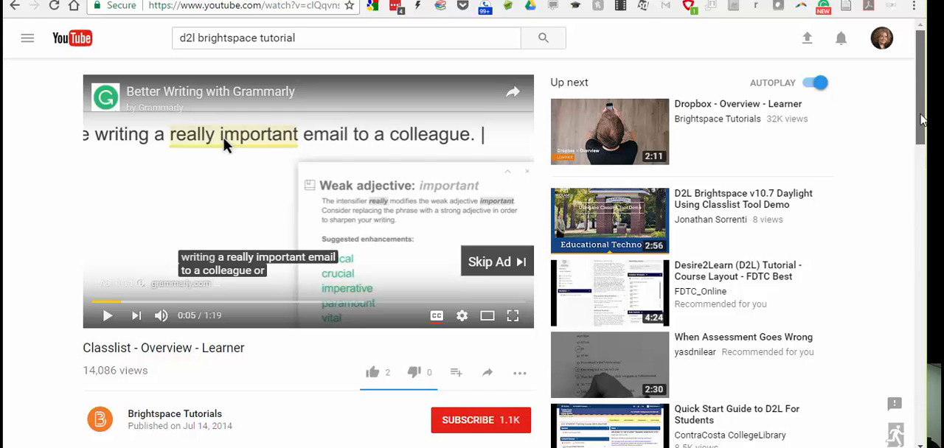
# Copy the video's embed code from its Share options.
pyautogui.moveTo(921, 118); pyautogui.dragTo(920, 177)
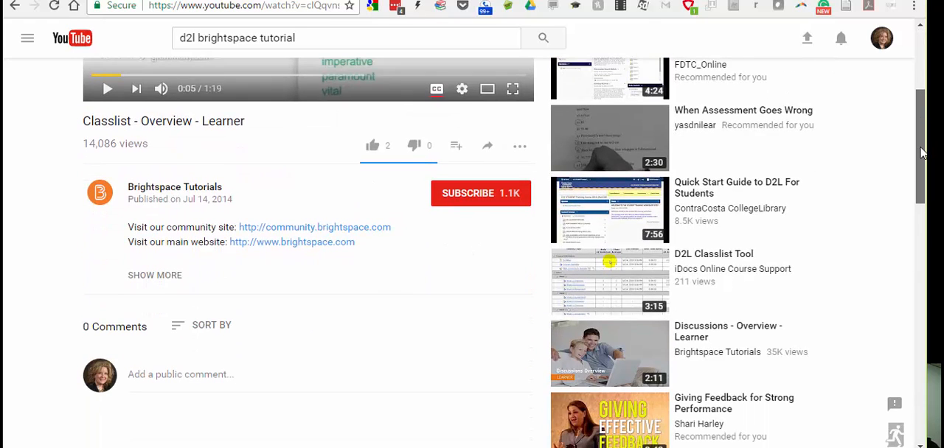
pyautogui.click(486, 150)
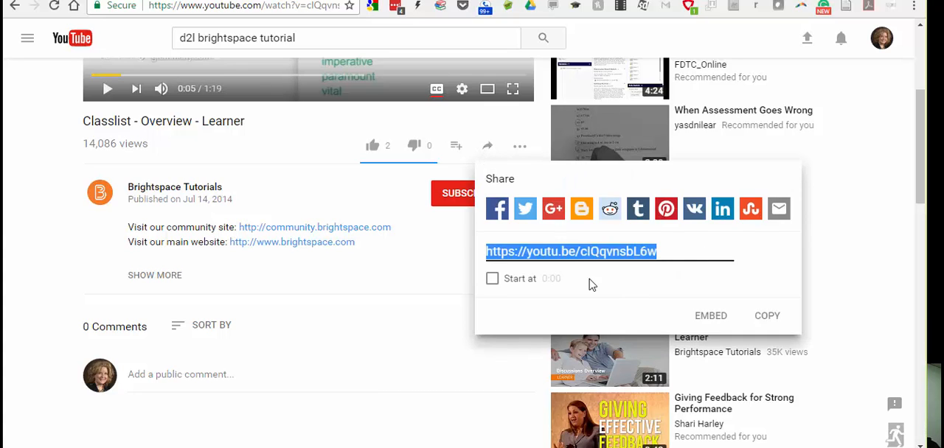
pyautogui.click(705, 323)
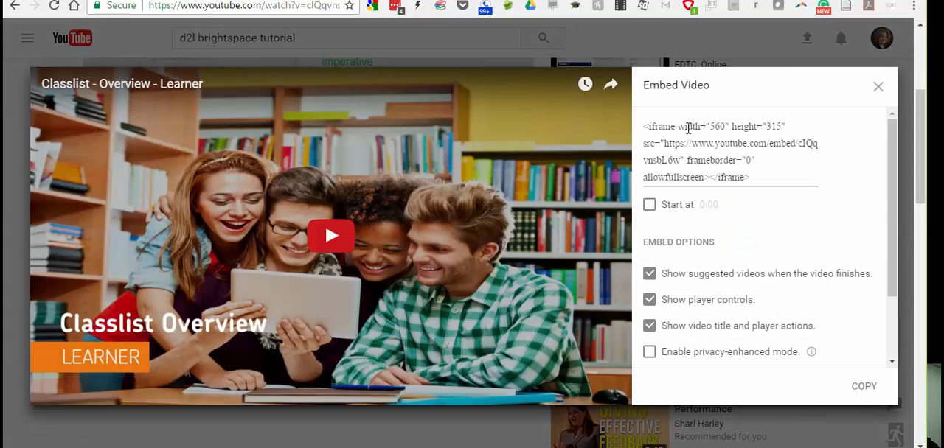
pyautogui.click(645, 127)
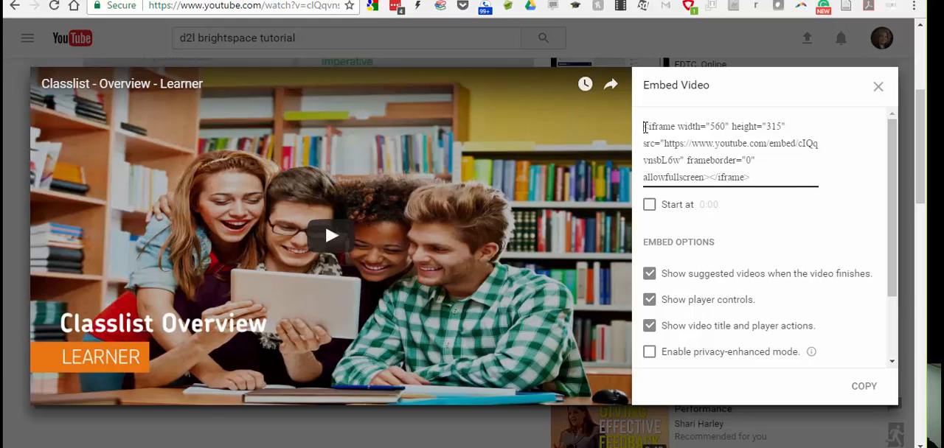
pyautogui.click(862, 388)
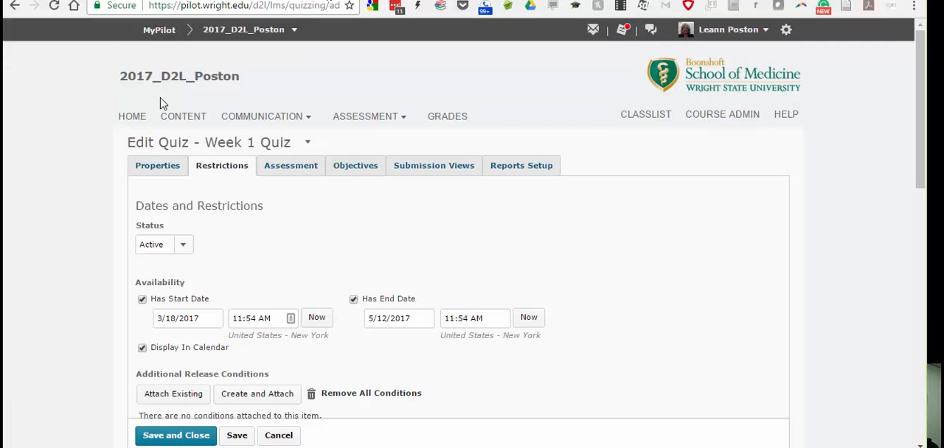
# Open the EDT 8140 Week 4 D2L content module and start adding a new video or audio item.
pyautogui.click(169, 116)
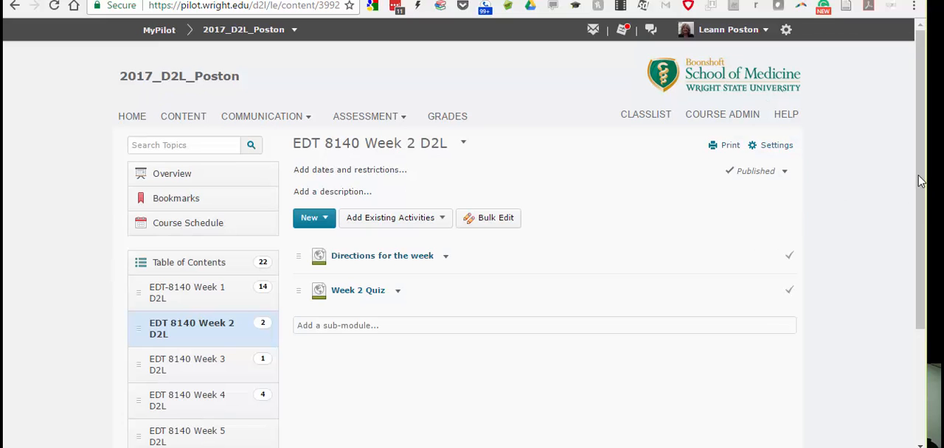
pyautogui.moveTo(920, 181); pyautogui.dragTo(913, 308)
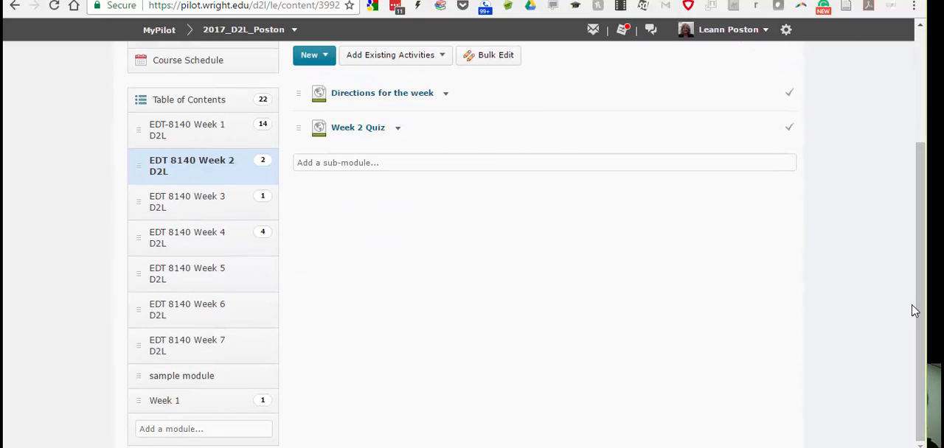
pyautogui.click(214, 242)
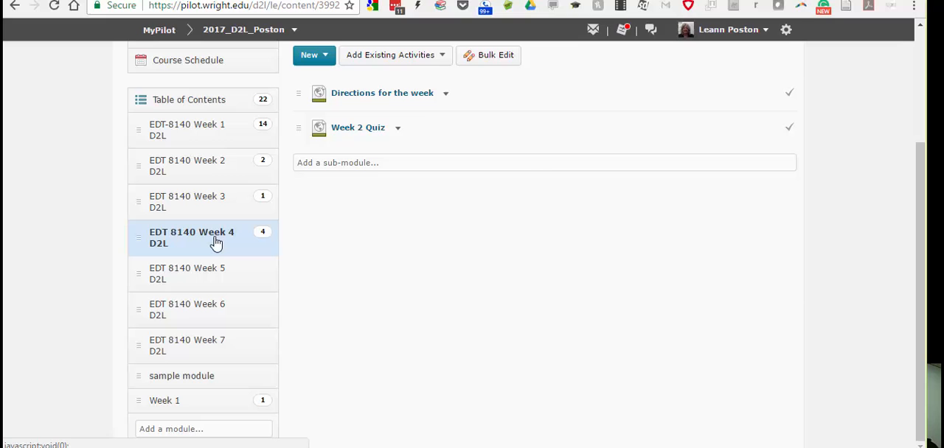
pyautogui.click(325, 56)
pyautogui.click(351, 79)
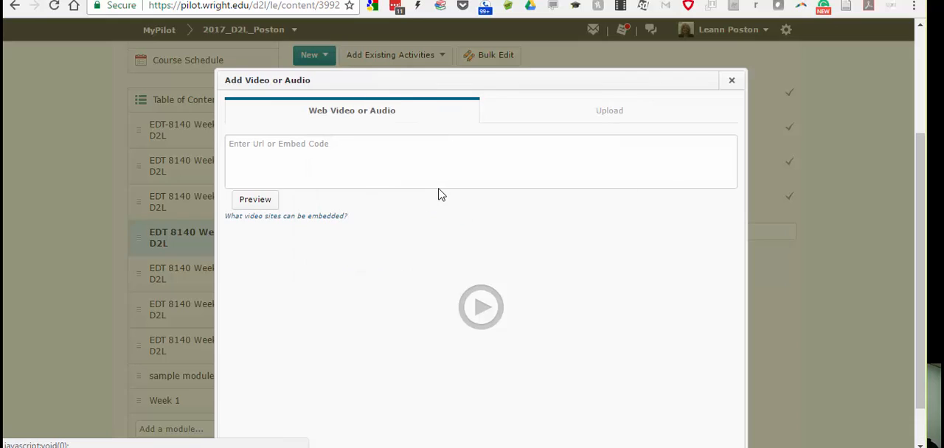
# Paste the copied embed code as the web video and play its preview.
pyautogui.click(291, 148)
pyautogui.rightClick(290, 148)
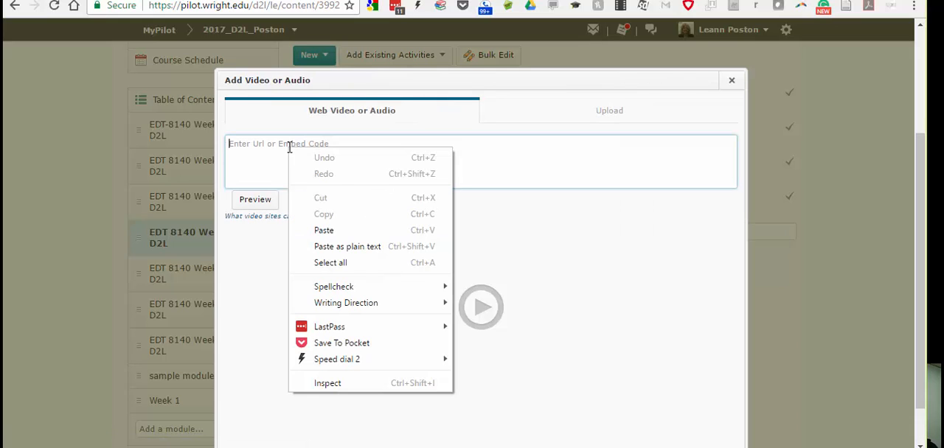
pyautogui.click(325, 230)
pyautogui.click(253, 209)
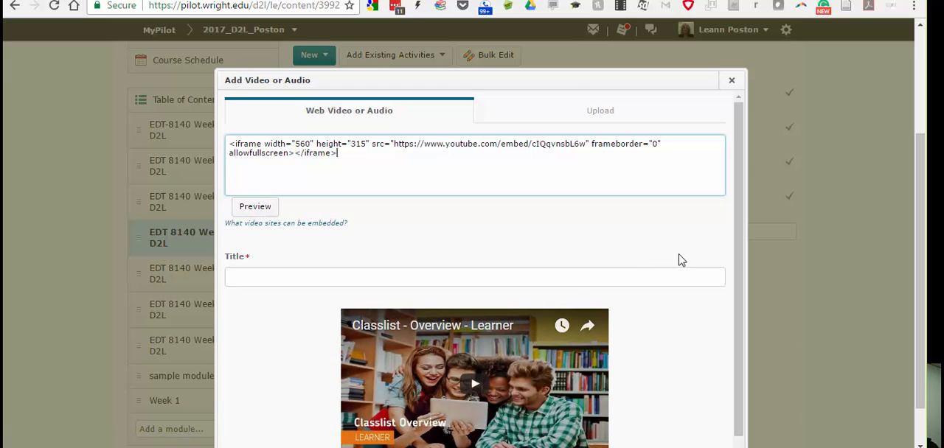
pyautogui.scroll(-1, 743, 262)
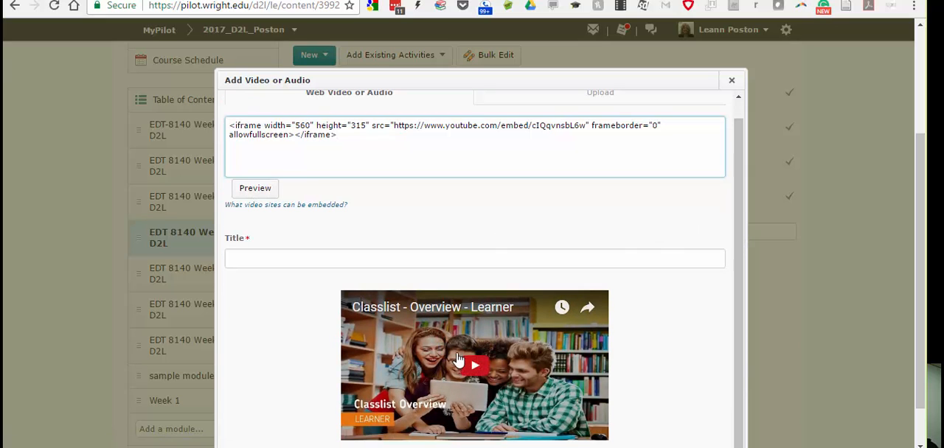
pyautogui.click(469, 364)
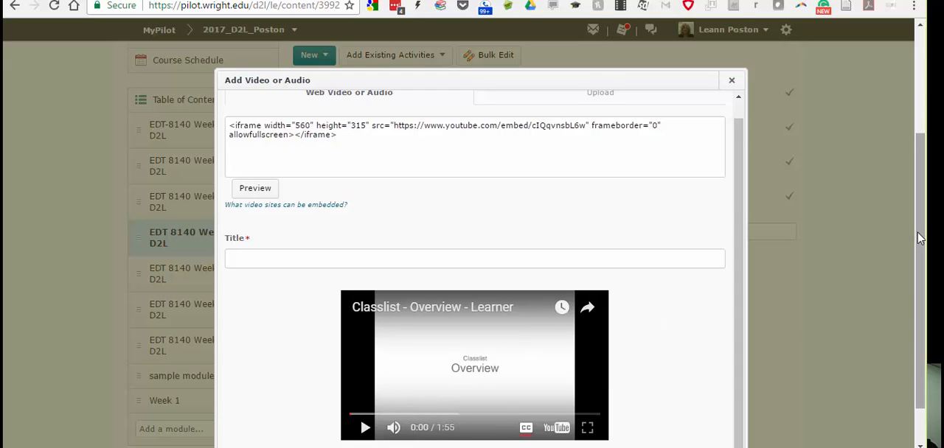
# Title the video item Overview and save it.
pyautogui.scroll(-1, 919, 239)
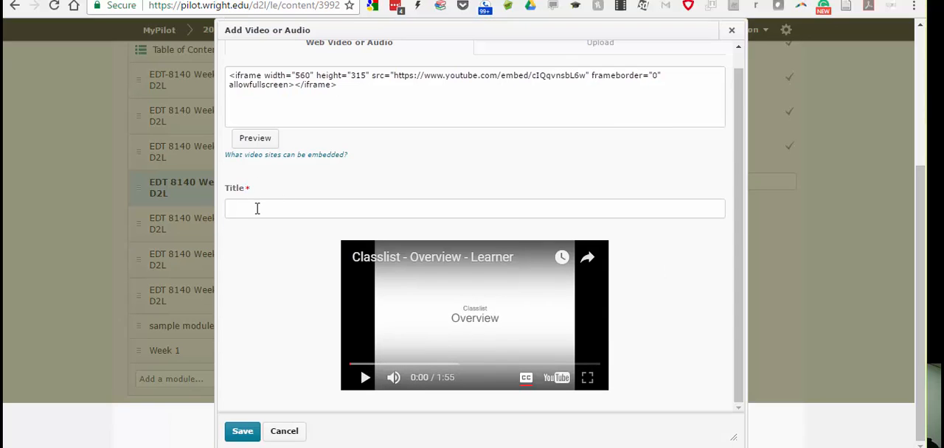
pyautogui.click(257, 208)
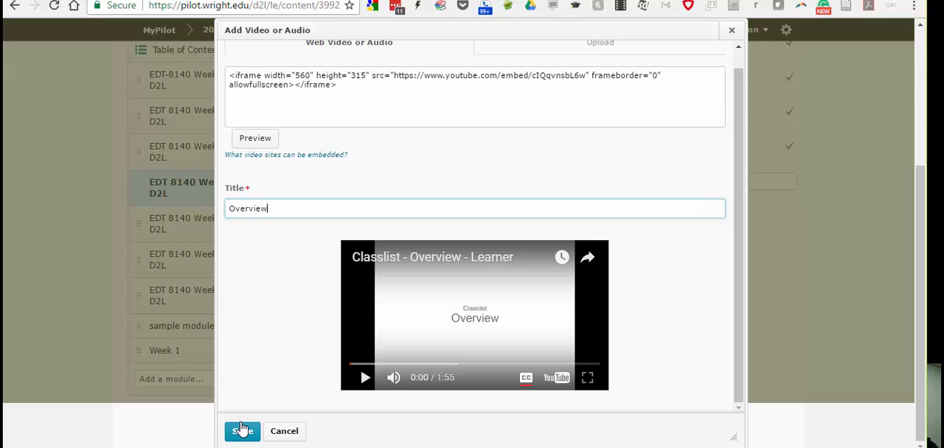
pyautogui.click(242, 434)
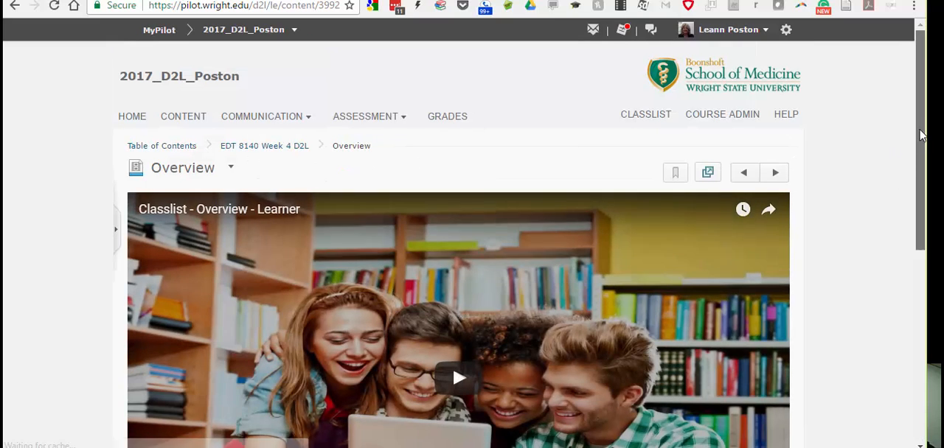
# Open the Pixel_Art_Blue zipped folder from Downloads in File Explorer.
pyautogui.moveTo(921, 135)
pyautogui.mouseDown()
pyautogui.moveTo(921, 177)
pyautogui.moveTo(921, 122)
pyautogui.mouseUp()
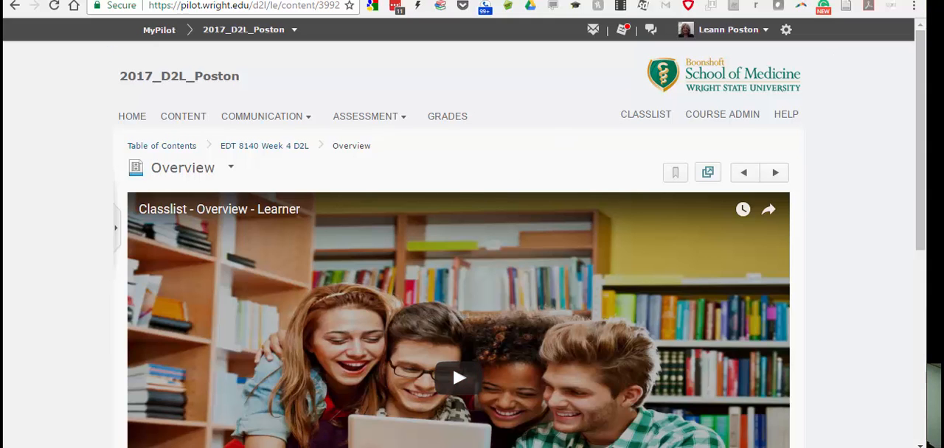
pyautogui.click(311, 447)
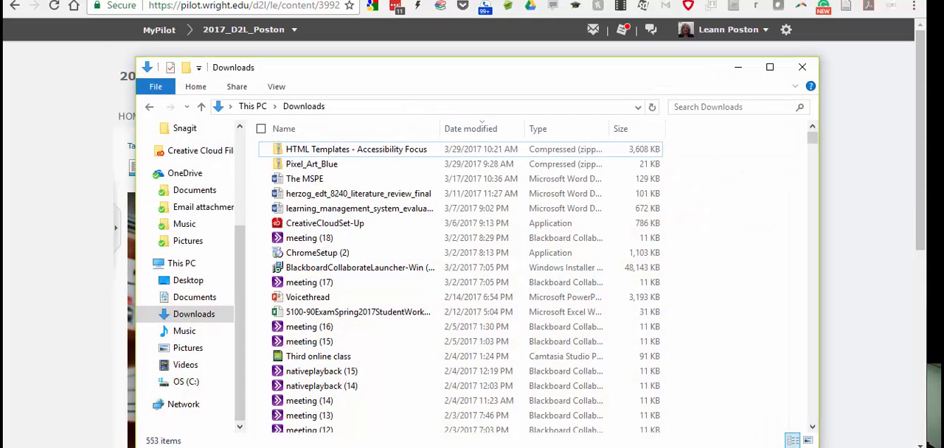
pyautogui.doubleClick(370, 167)
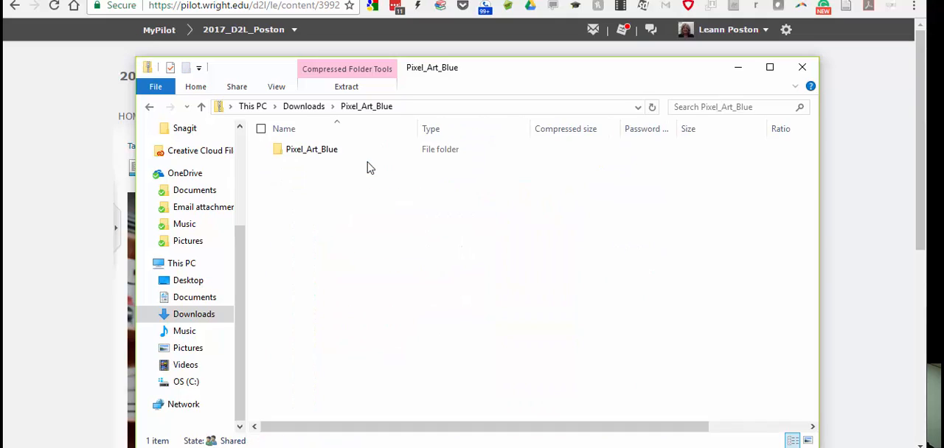
pyautogui.doubleClick(313, 150)
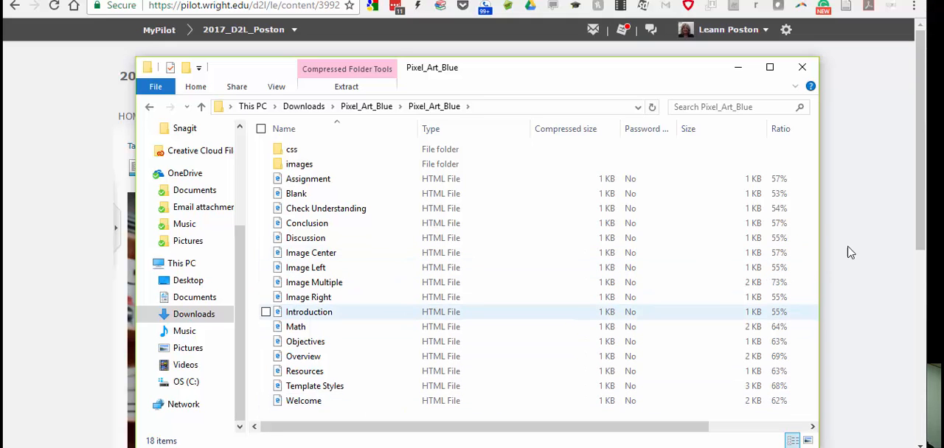
pyautogui.moveTo(921, 189); pyautogui.dragTo(922, 204)
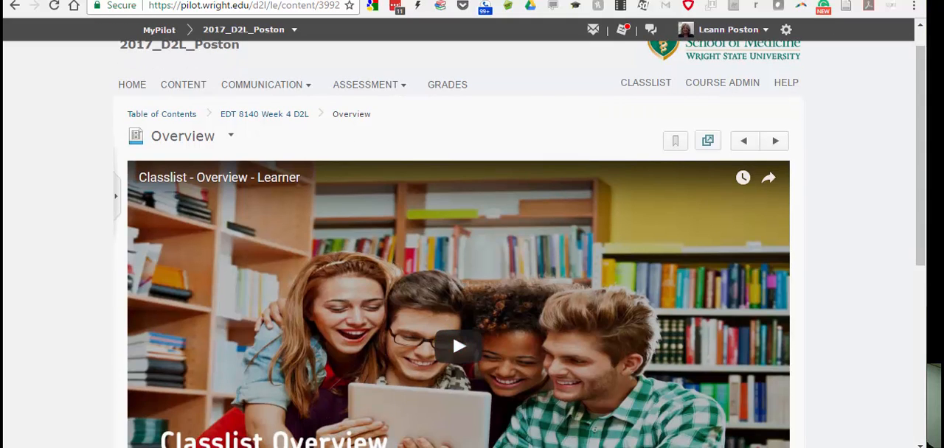
pyautogui.hotkey('alt', 'Tab')
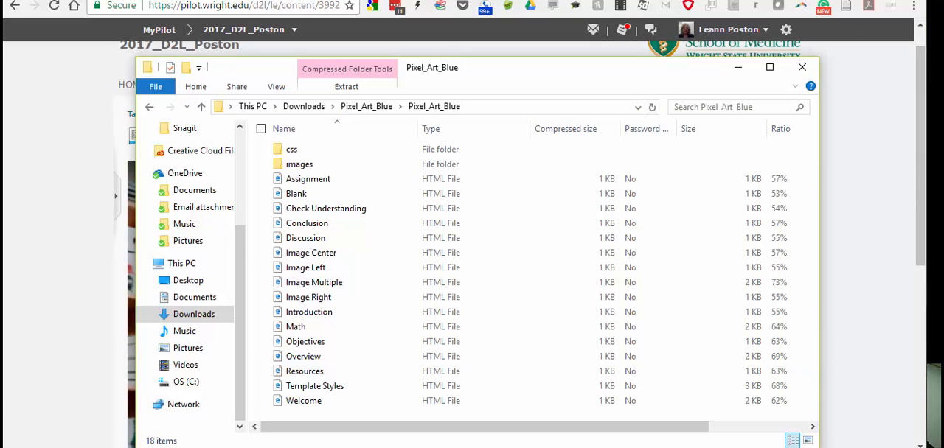
pyautogui.click(923, 181)
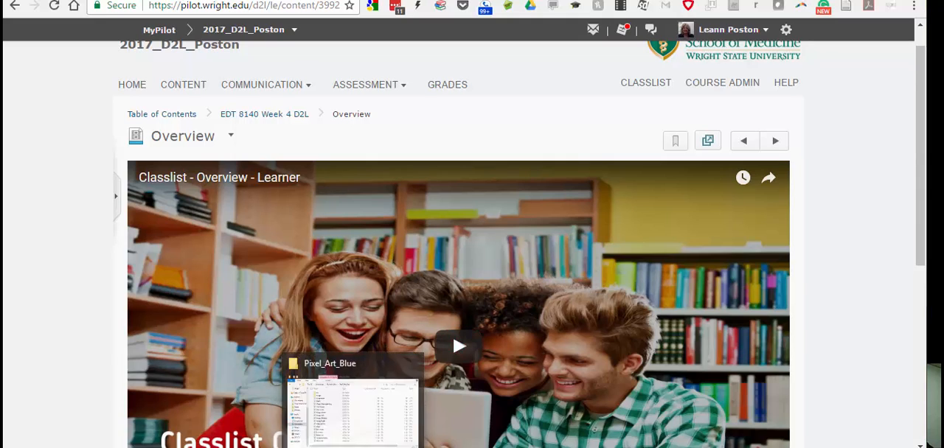
pyautogui.hotkey('alt', 'Tab')
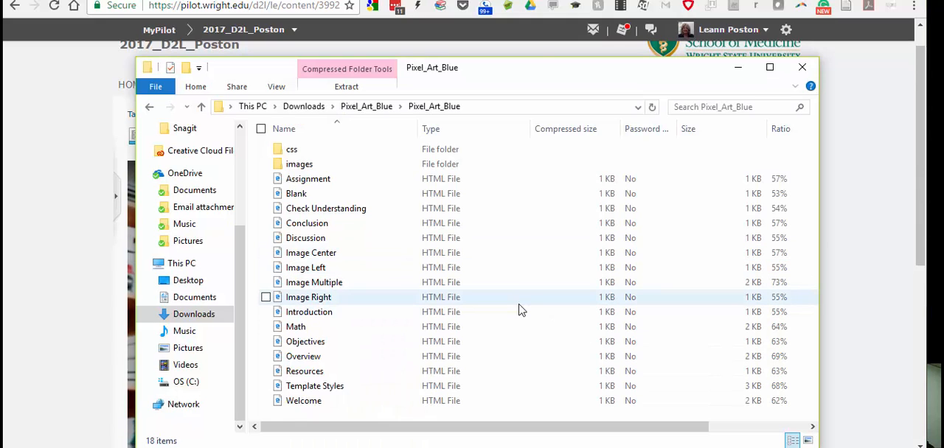
# Examine the Pixel_Art_Blue HTML template files, dismiss the file-opening prompt for Overview, and close File Explorer.
pyautogui.moveTo(529, 336); pyautogui.dragTo(558, 217)
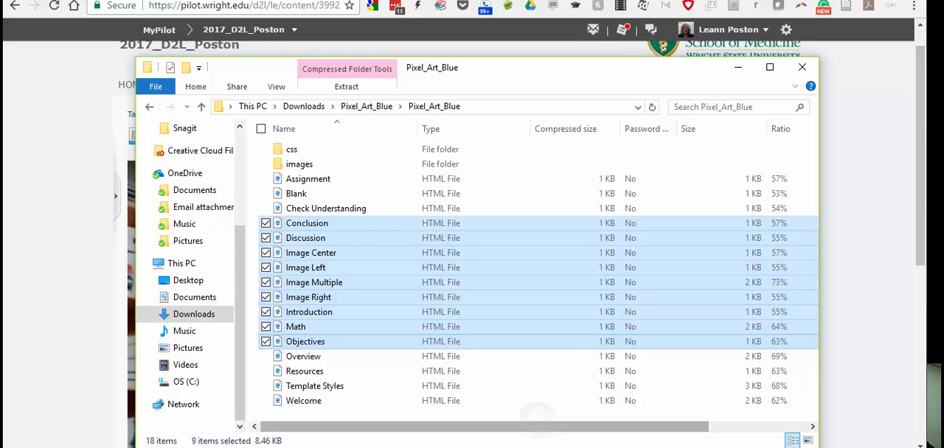
pyautogui.click(338, 362)
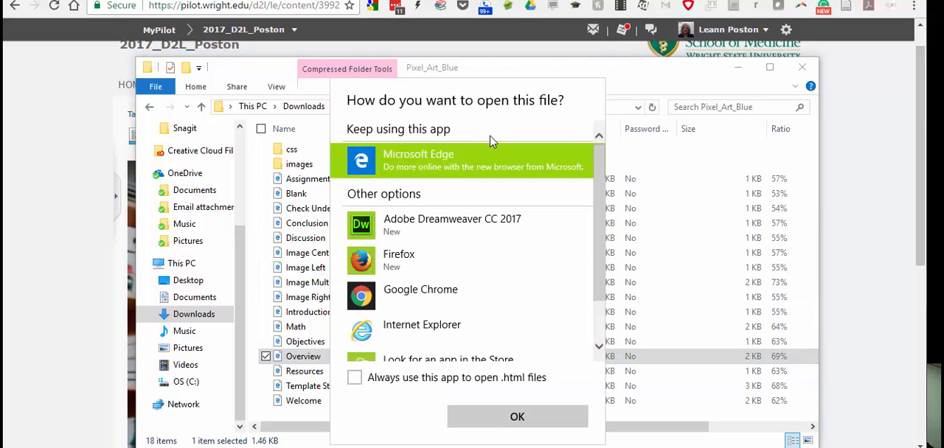
pyautogui.click(803, 71)
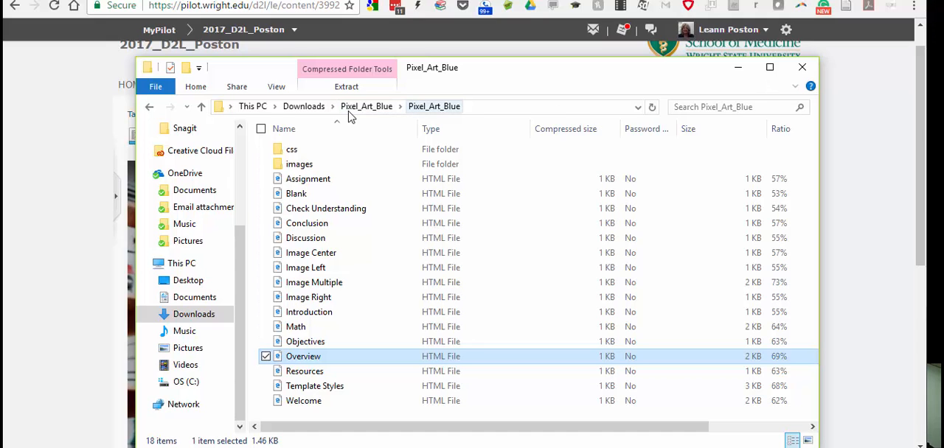
pyautogui.click(305, 106)
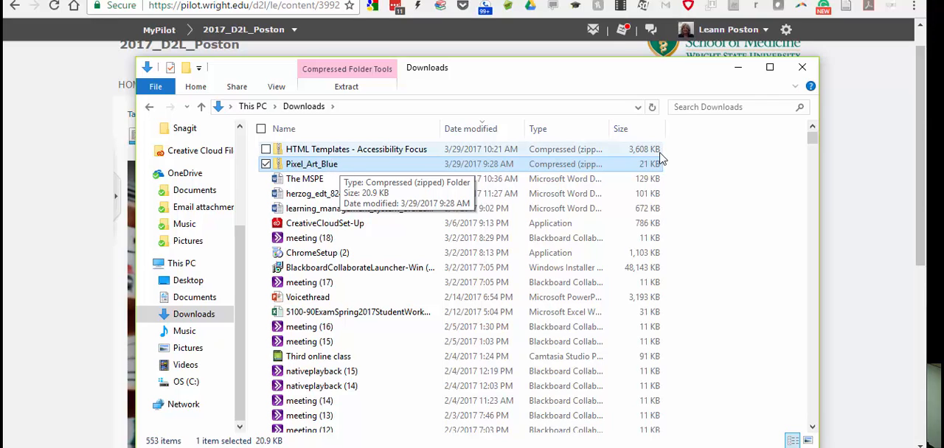
pyautogui.click(802, 69)
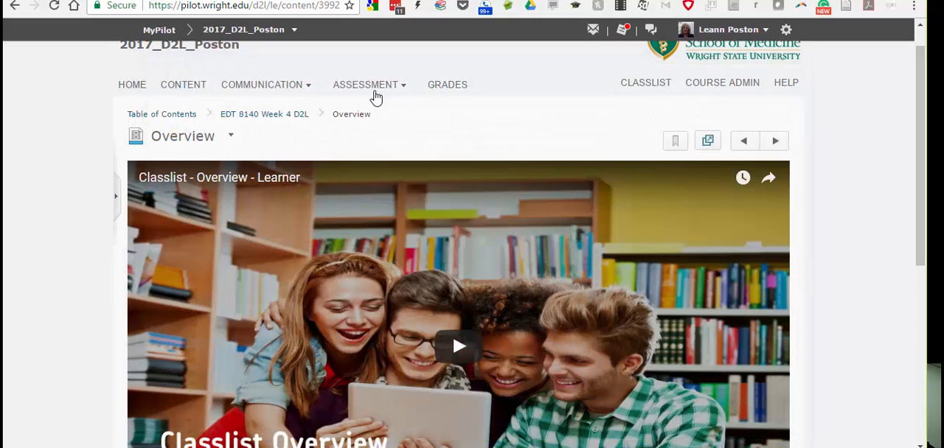
# Upload Pixel_Art_Blue.zip from Downloads into the course's Manage Files area, overwriting the existing copy.
pyautogui.click(726, 83)
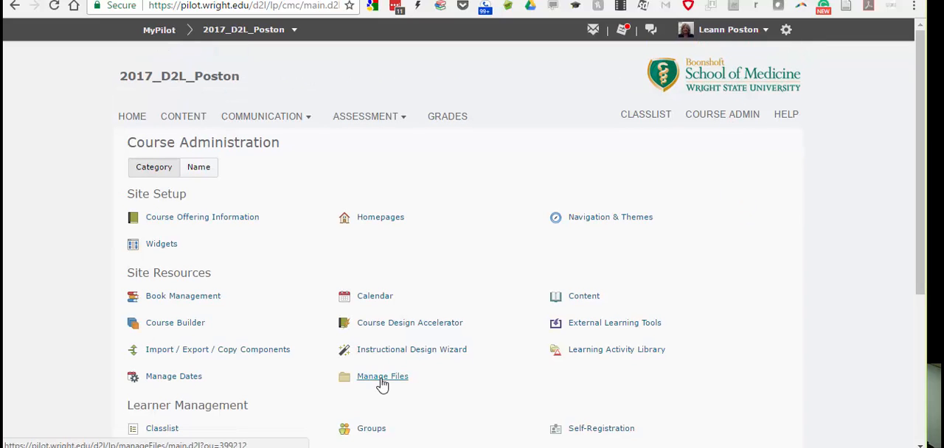
pyautogui.click(382, 380)
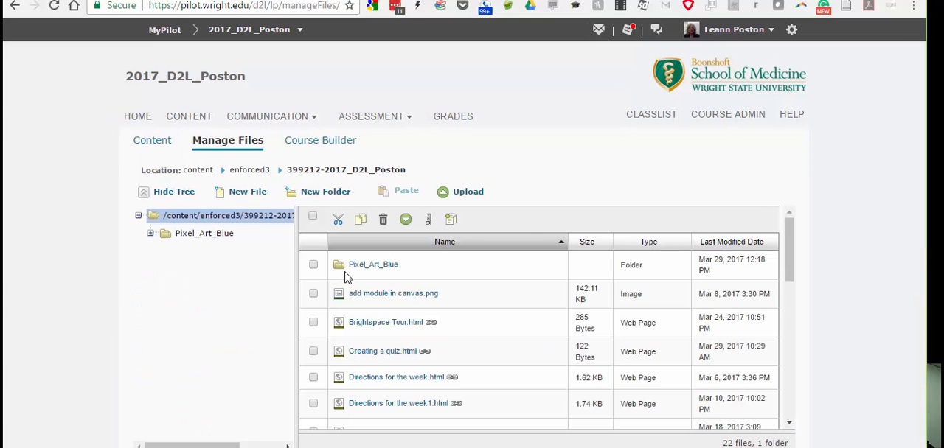
pyautogui.click(484, 194)
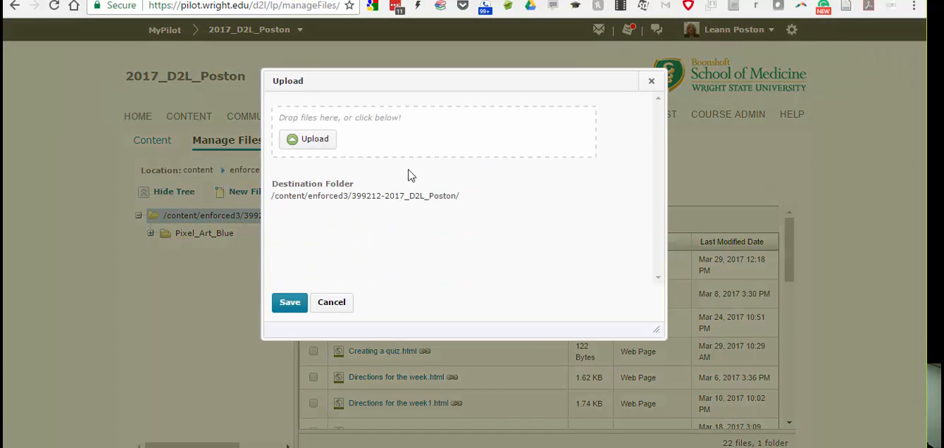
pyautogui.click(297, 150)
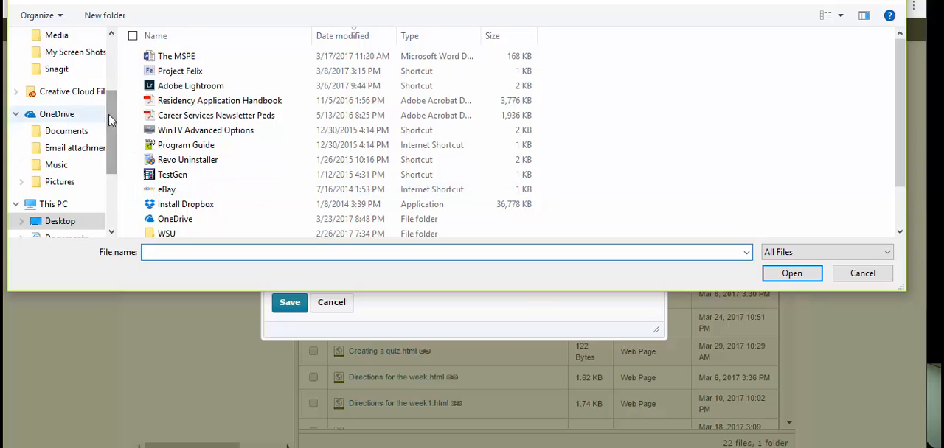
pyautogui.click(96, 133)
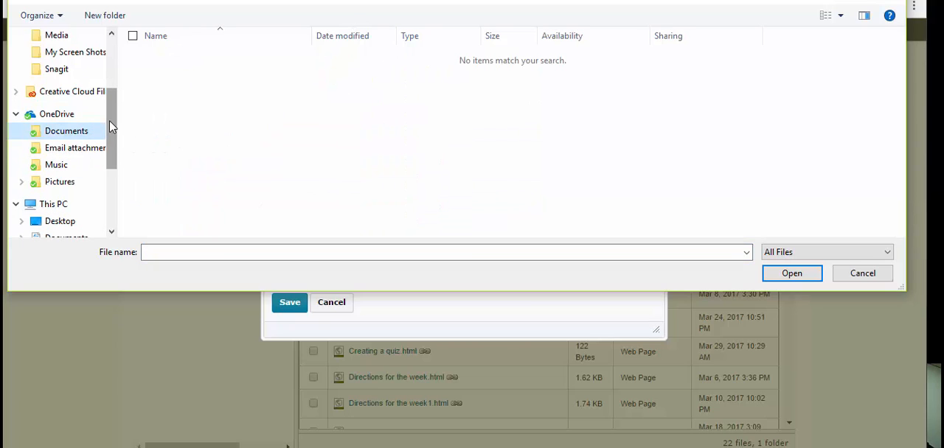
pyautogui.moveTo(111, 122); pyautogui.dragTo(110, 61)
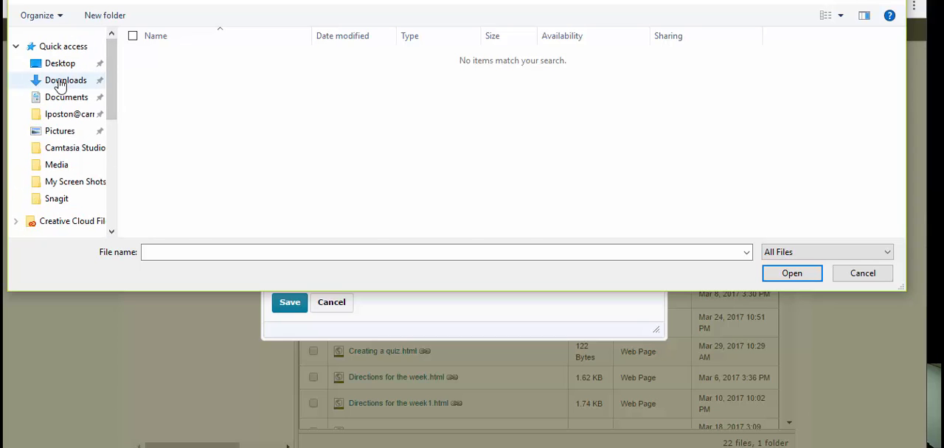
pyautogui.click(83, 81)
pyautogui.click(313, 75)
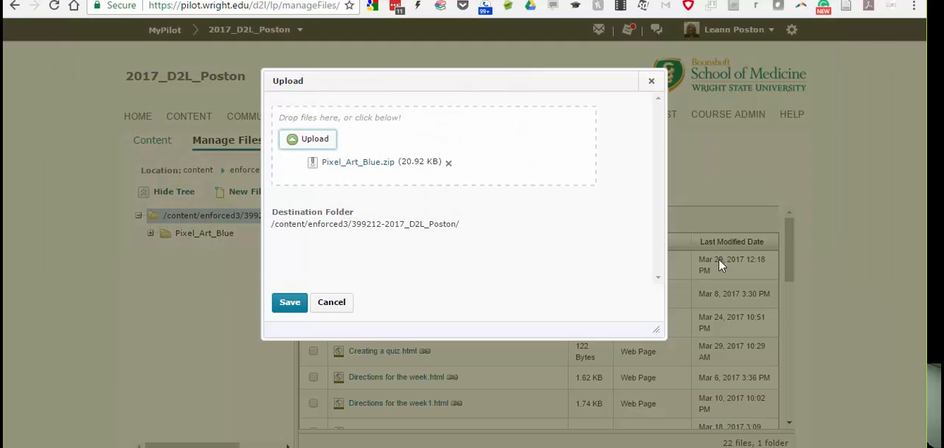
pyautogui.click(289, 306)
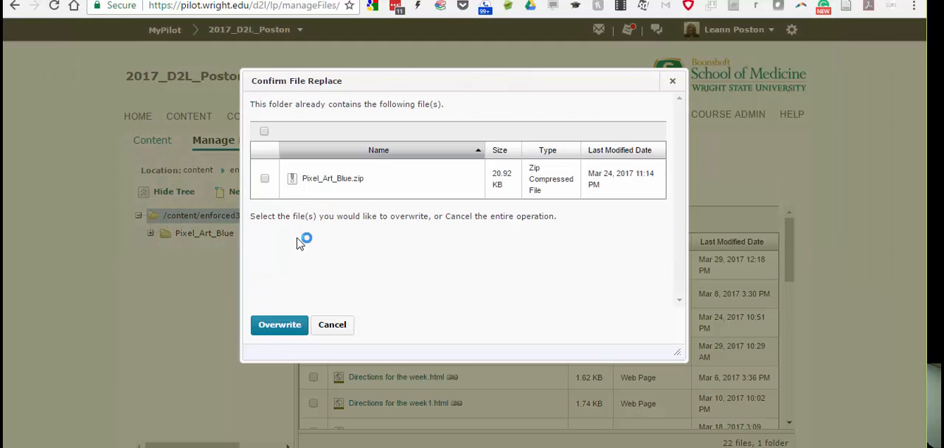
pyautogui.click(265, 181)
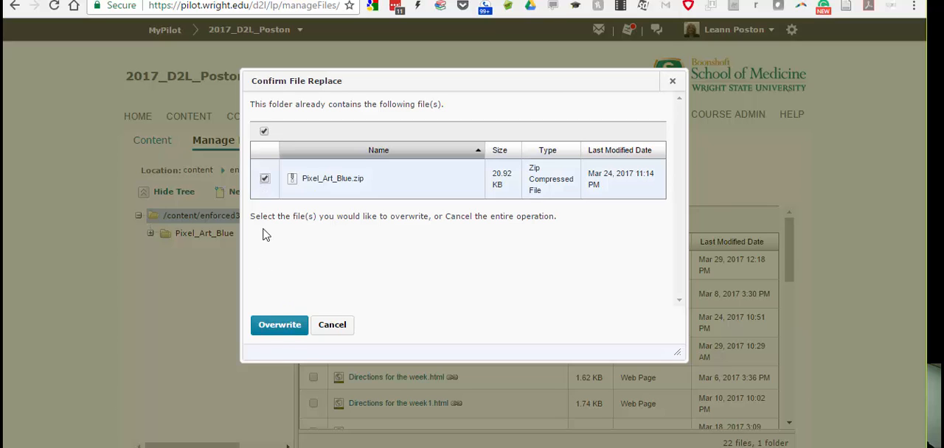
pyautogui.click(278, 332)
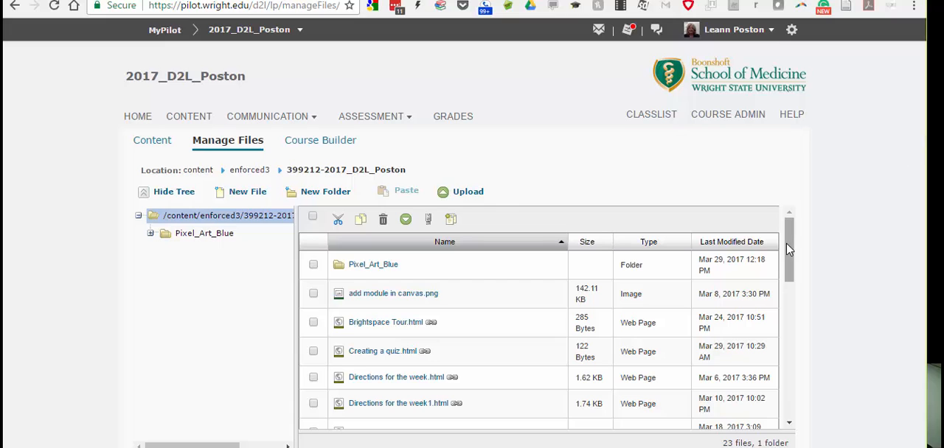
# Open the Pixel_Art_Blue folder in Manage Files and browse its HTML template files.
pyautogui.moveTo(790, 253); pyautogui.dragTo(790, 231)
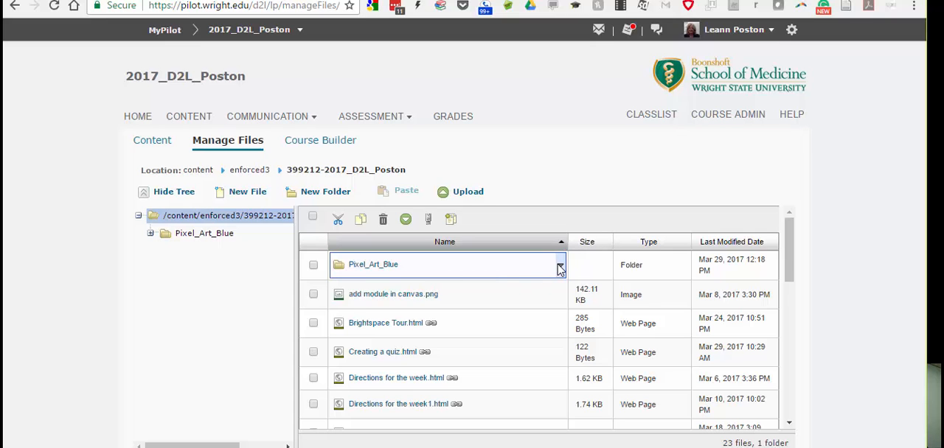
pyautogui.click(559, 268)
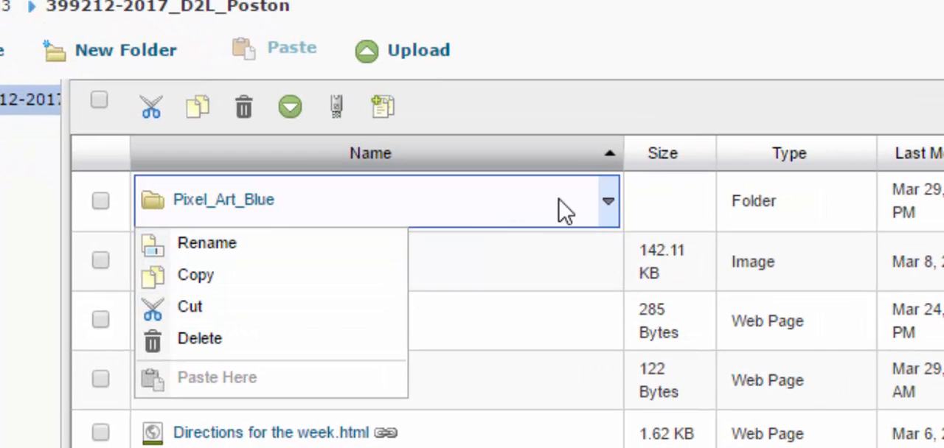
pyautogui.click(248, 205)
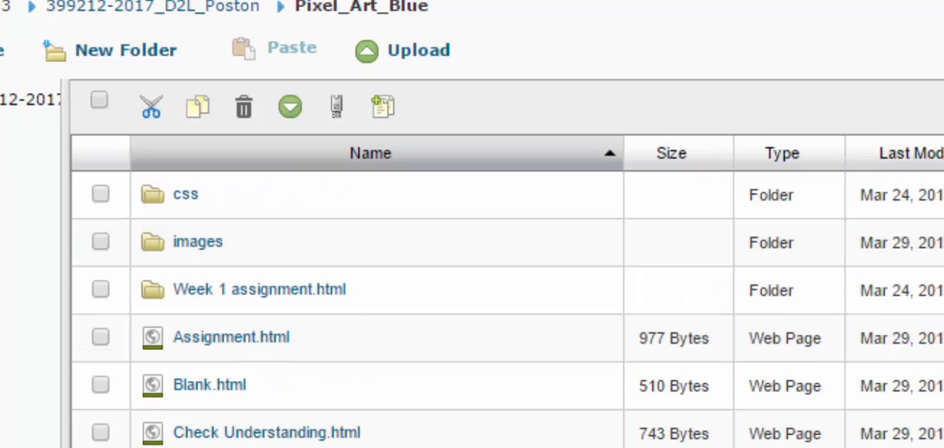
pyautogui.scroll(-10, 507, 263)
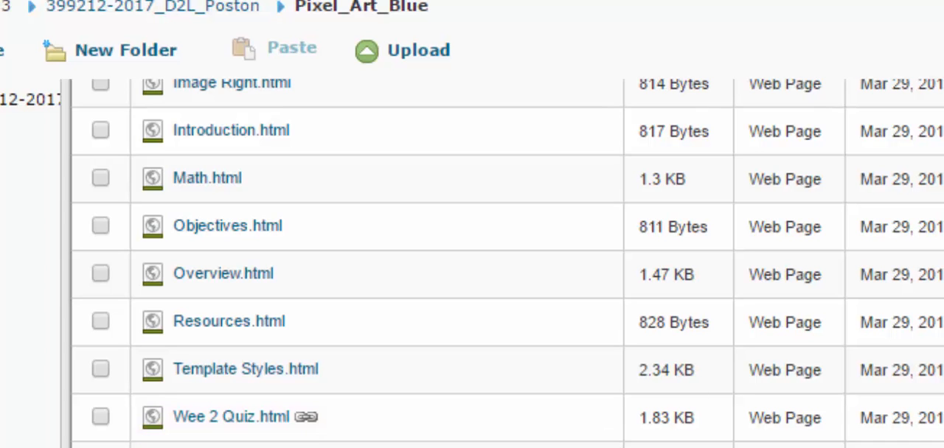
pyautogui.scroll(3, 509, 262)
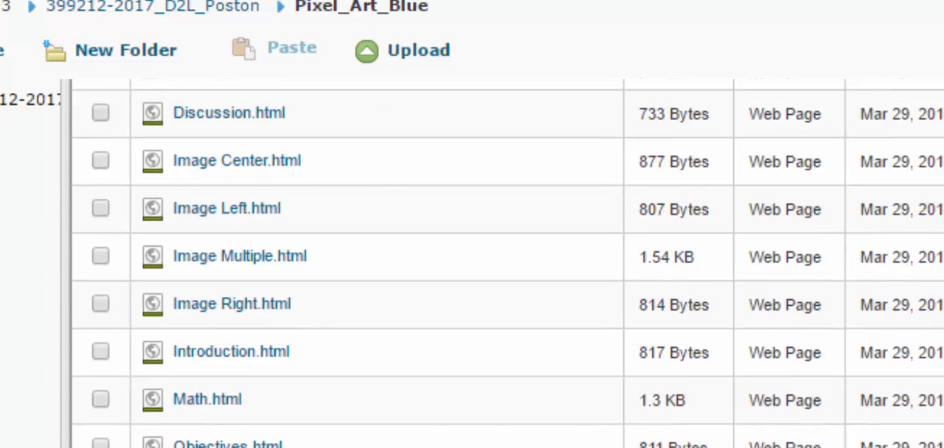
pyautogui.scroll(-3, 508, 262)
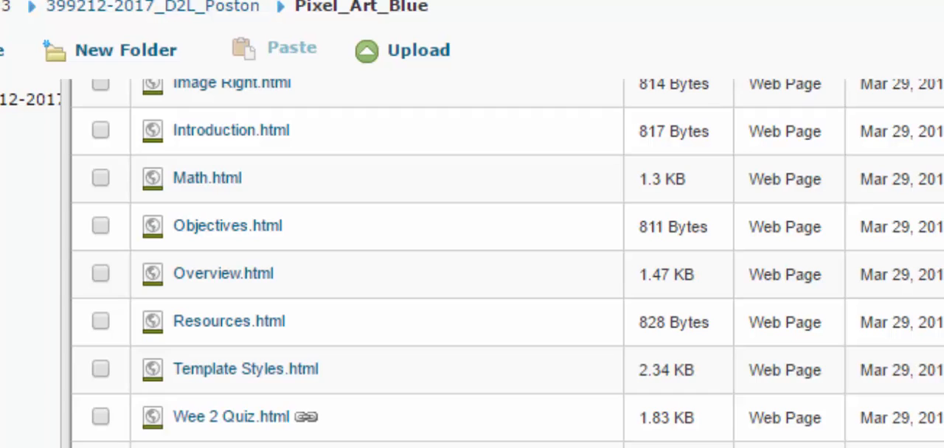
# Rename the Template Styles.html file in Pixel_Art_Blue to Quiz 3.html.
pyautogui.click(280, 370)
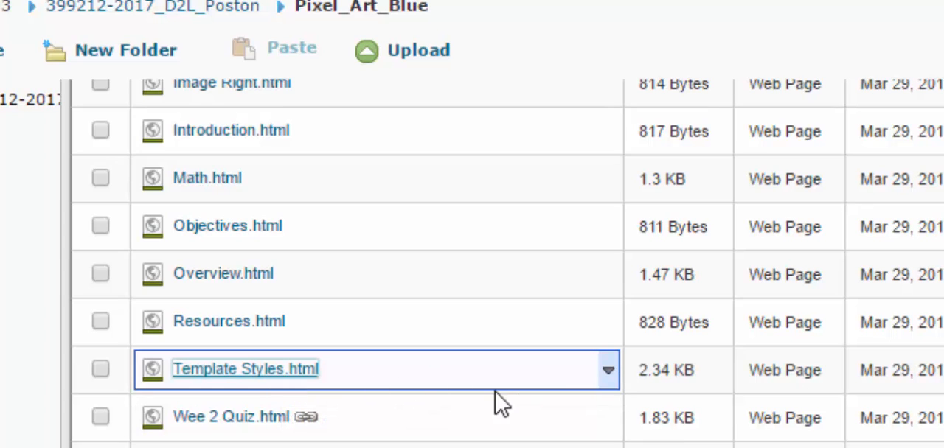
pyautogui.click(606, 371)
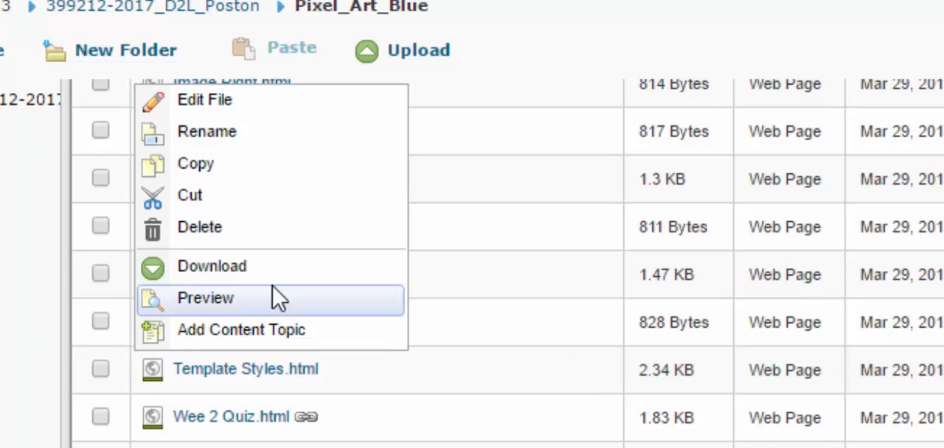
pyautogui.click(214, 131)
pyautogui.click(253, 373)
pyautogui.press('BackSpace')
pyautogui.press('BackSpace')
pyautogui.press('BackSpace')
pyautogui.press('BackSpace')
pyautogui.press('BackSpace')
pyautogui.press('BackSpace')
pyautogui.press('BackSpace')
pyautogui.press('BackSpace')
pyautogui.press('BackSpace')
pyautogui.press('BackSpace')
pyautogui.press('BackSpace')
pyautogui.press('BackSpace')
pyautogui.press('BackSpace')
pyautogui.press('BackSpace')
pyautogui.press('BackSpace')
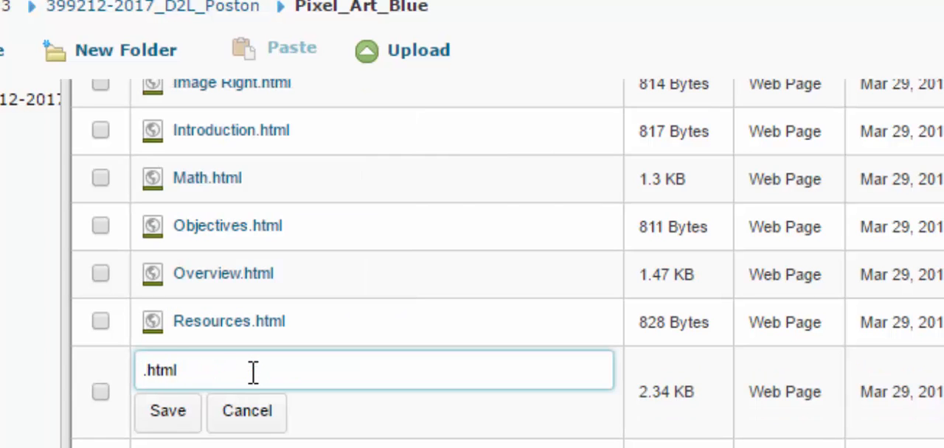
pyautogui.write('Quix')
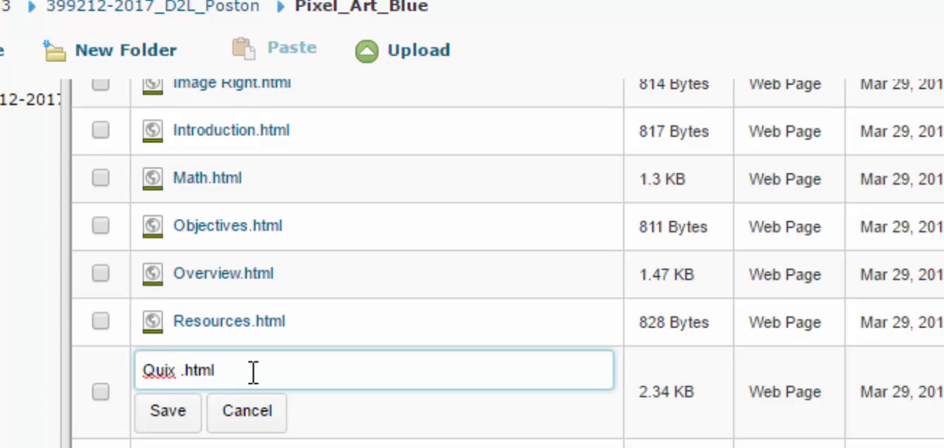
pyautogui.press('BackSpace')
pyautogui.press('BackSpace')
pyautogui.write('z 3')
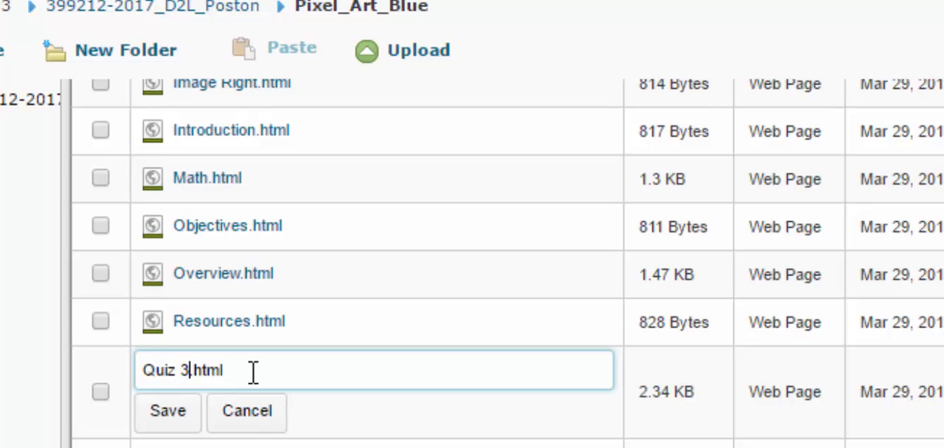
pyautogui.click(168, 413)
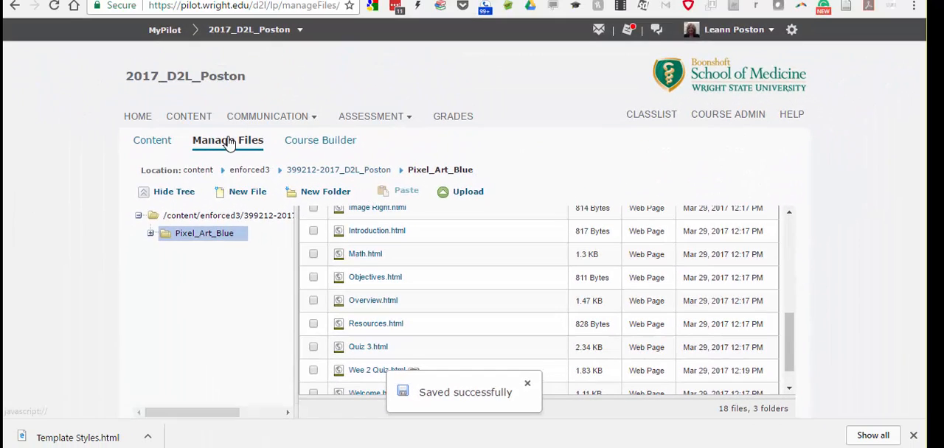
# Add Quiz 3.html from the Pixel_Art_Blue course files as a topic in the EDT 8140 Week 3 D2L module.
pyautogui.click(186, 118)
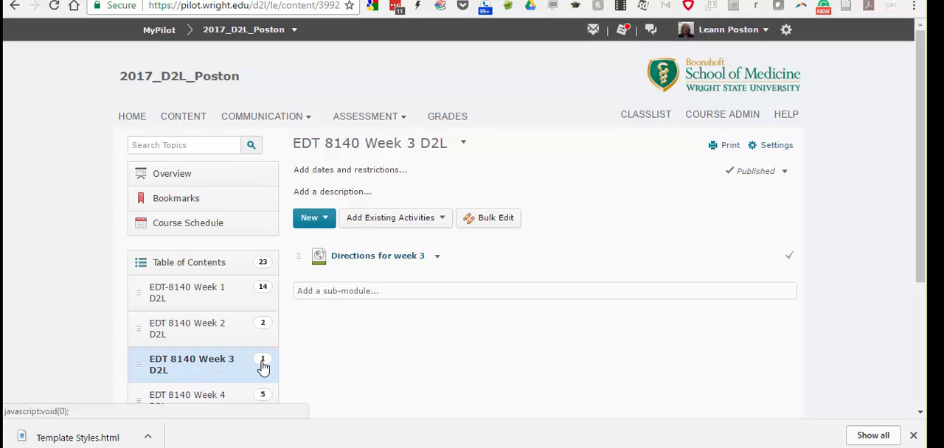
pyautogui.click(330, 221)
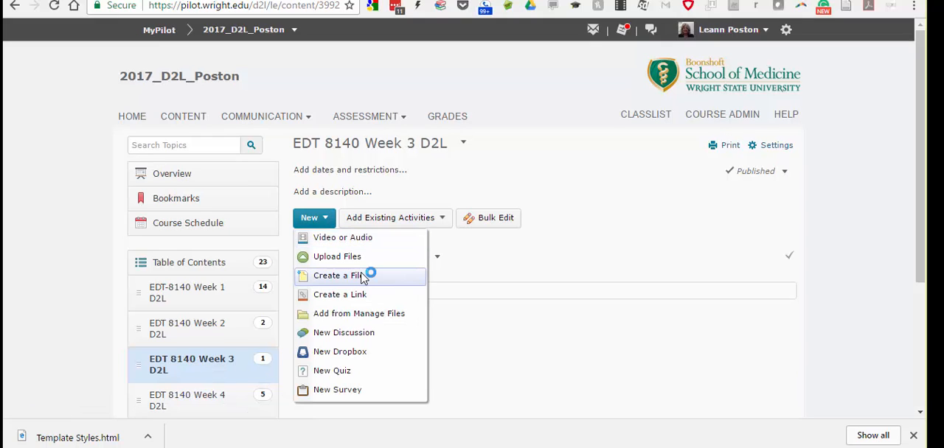
pyautogui.click(363, 321)
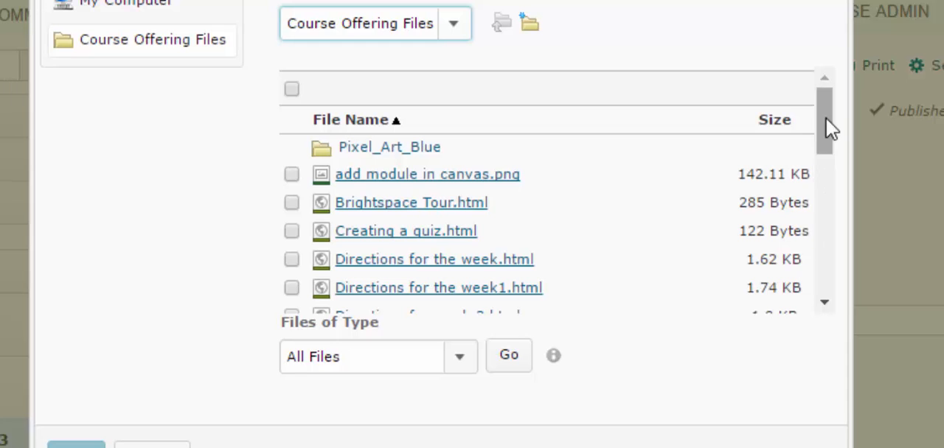
pyautogui.moveTo(825, 131); pyautogui.dragTo(826, 98)
pyautogui.click(397, 147)
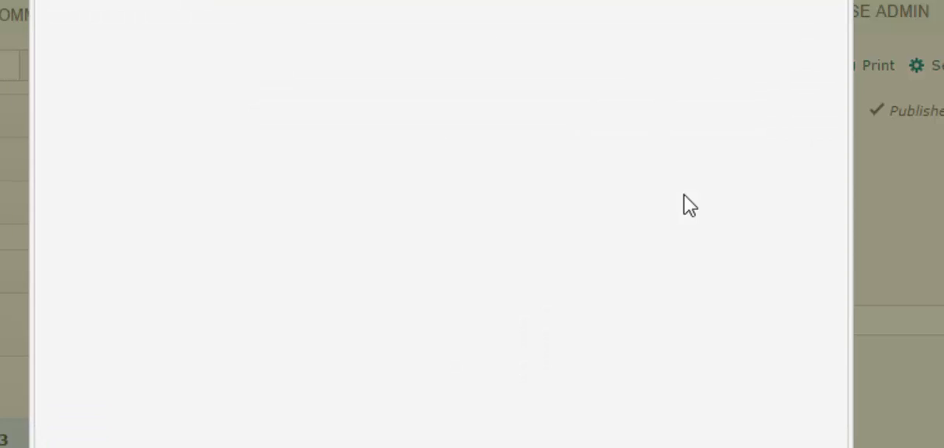
pyautogui.moveTo(823, 130); pyautogui.dragTo(819, 266)
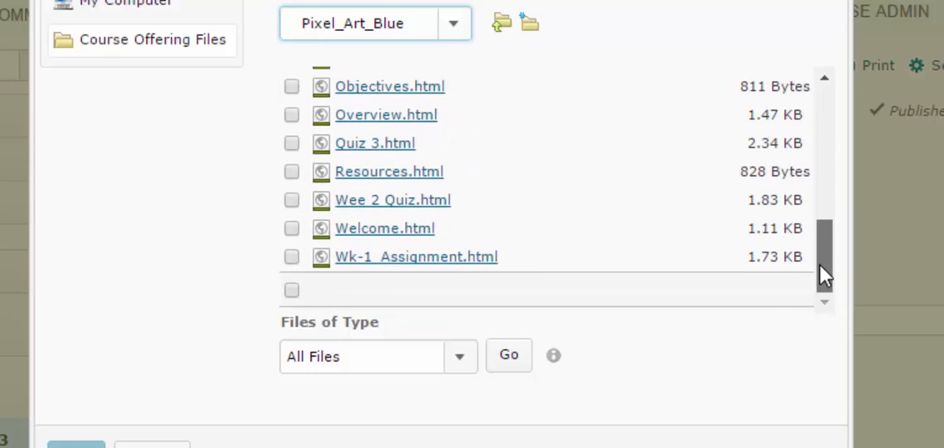
pyautogui.click(292, 144)
pyautogui.click(76, 445)
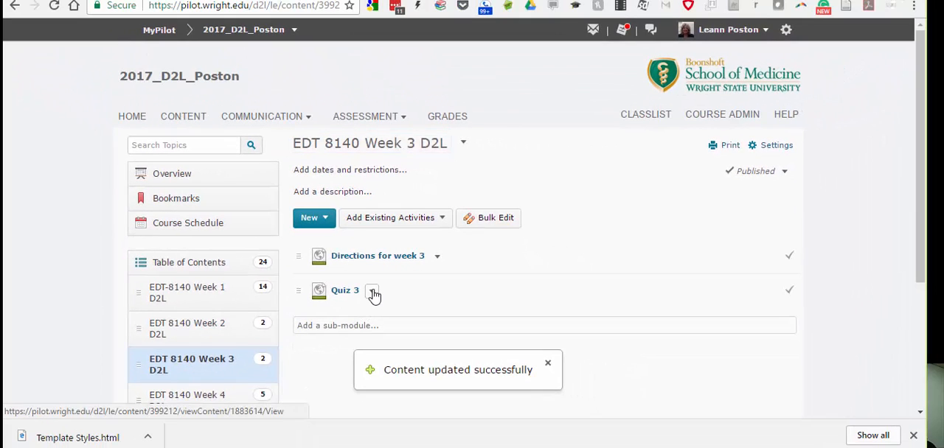
# Open the Quiz 3 topic's HTML for editing, review its template headings, and save it.
pyautogui.click(373, 292)
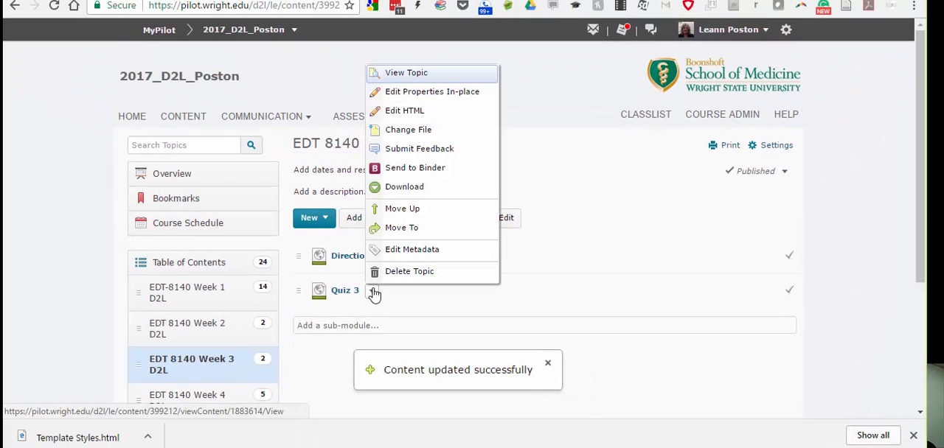
pyautogui.click(426, 111)
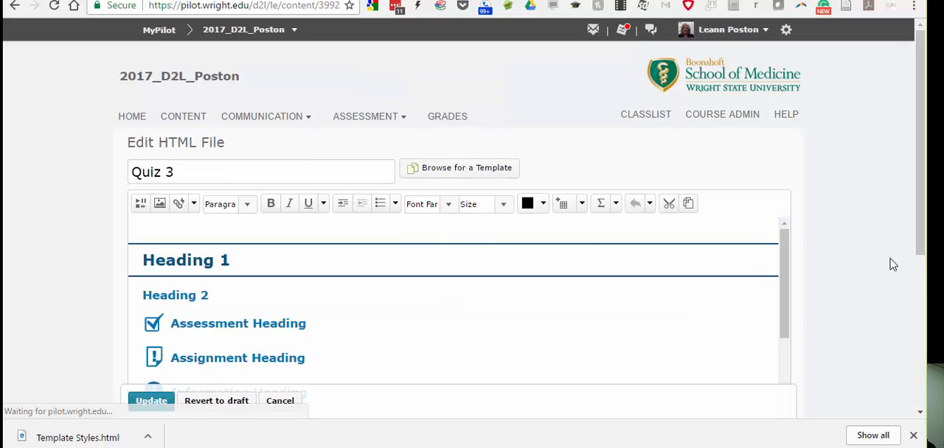
pyautogui.moveTo(920, 188); pyautogui.dragTo(926, 325)
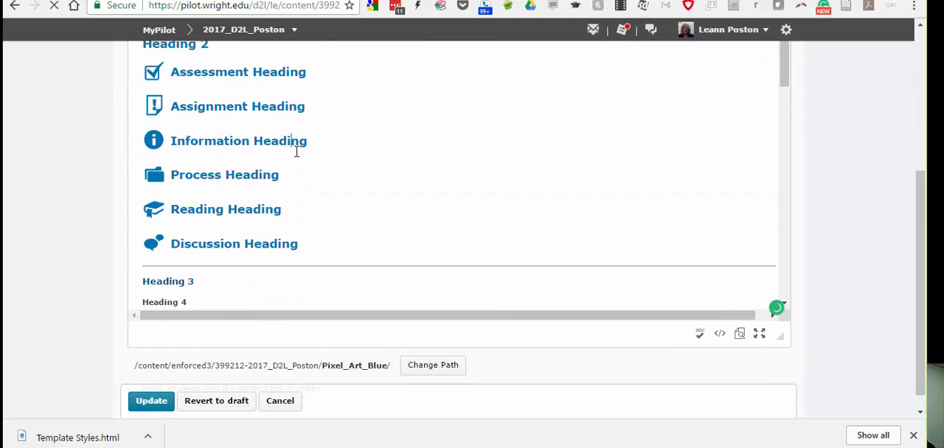
pyautogui.click(151, 403)
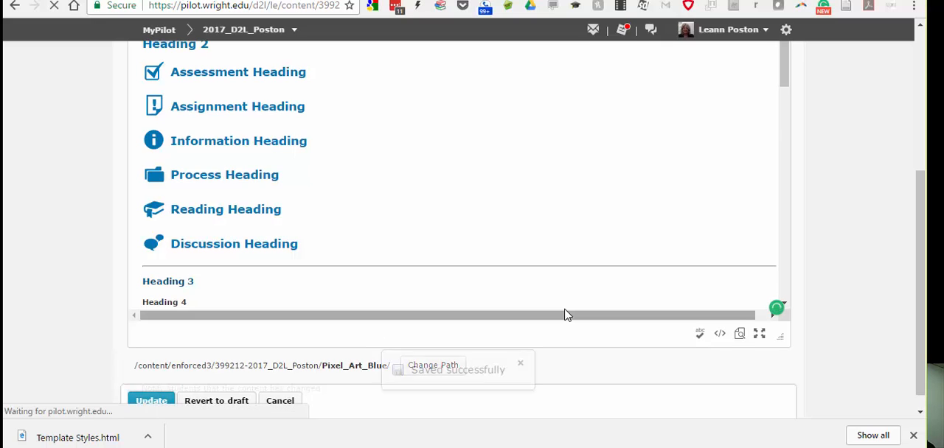